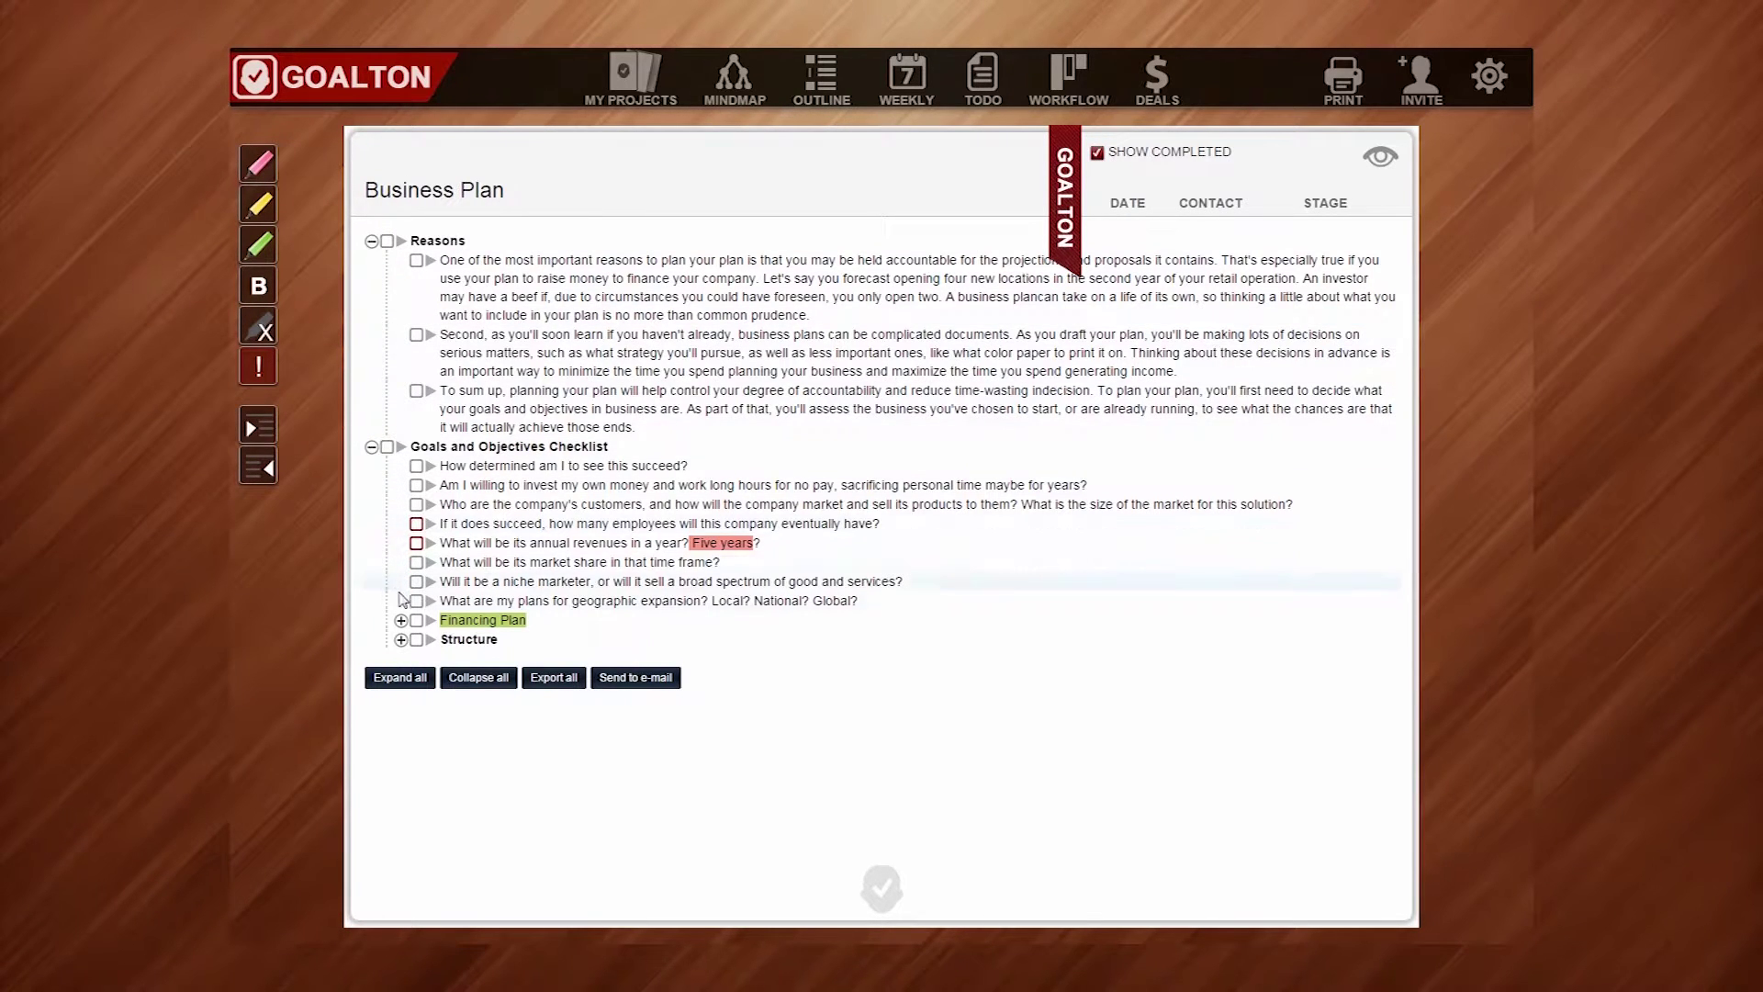
Step: Expand Financing Plan to reveal its balance sheet, income statement and cash flow statement
{"action": "left_click", "coordinate": [401, 621]}
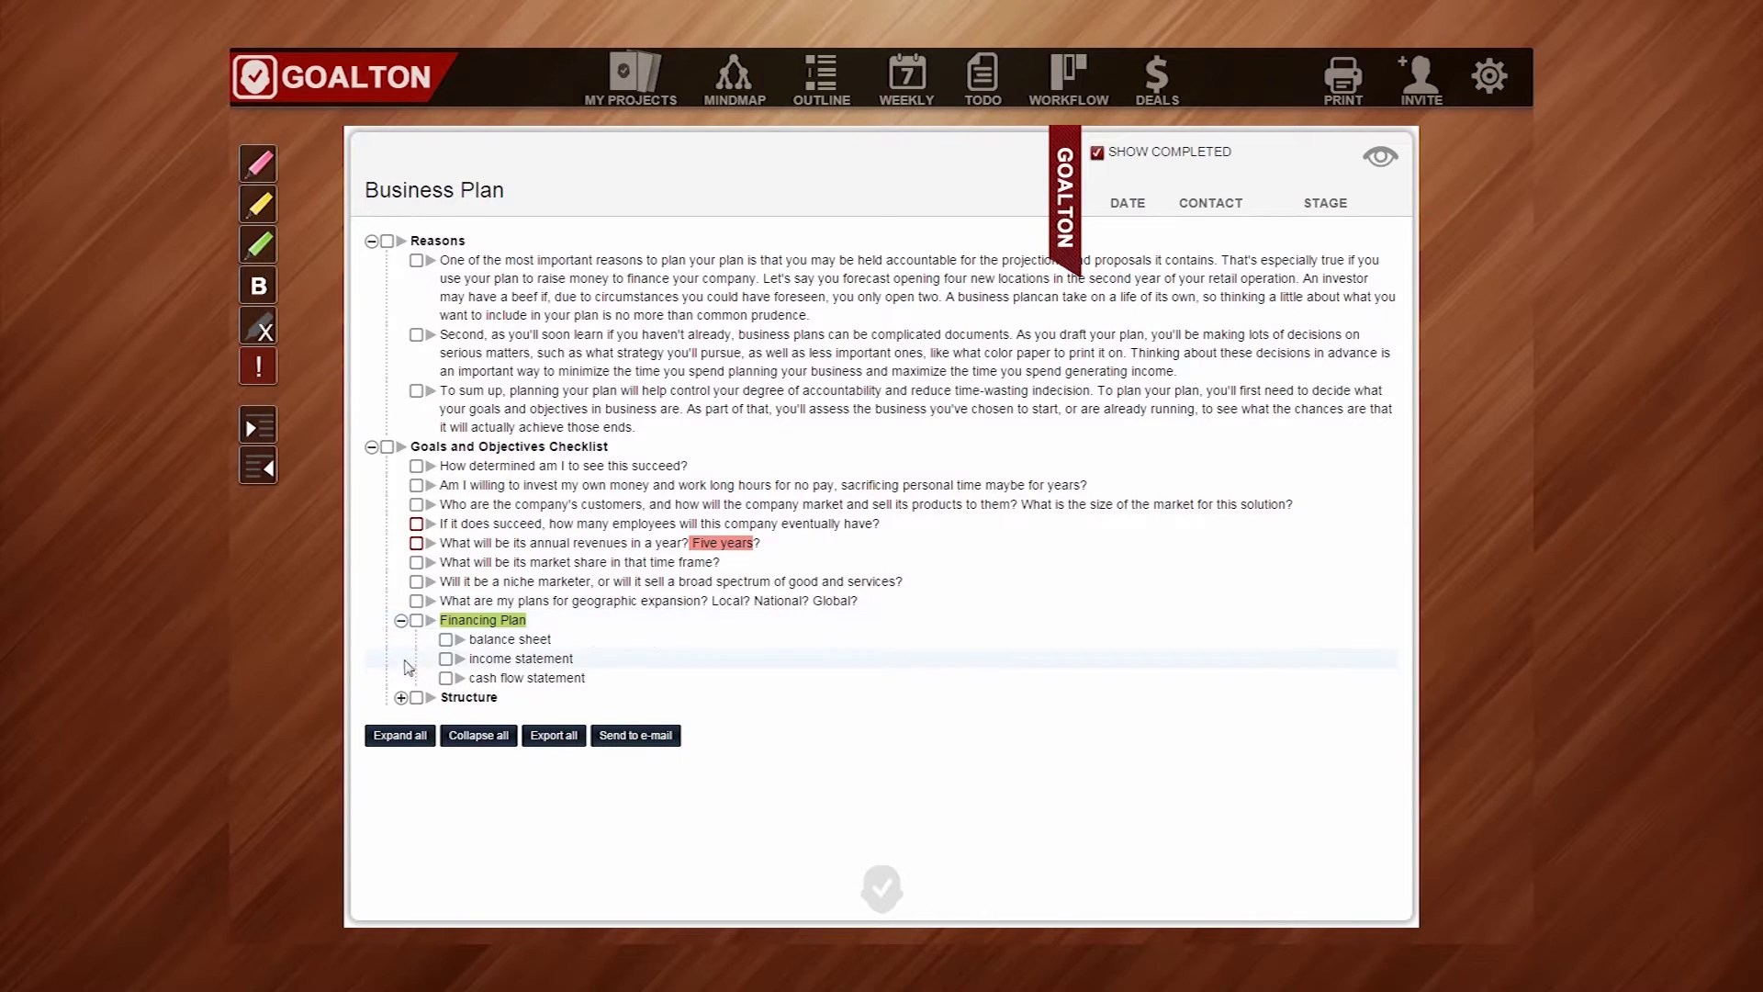
Step: Expand Structure and add two new entries, SWOT and PEST, after Analysis
{"action": "left_click", "coordinate": [402, 697]}
{"action": "left_click", "coordinate": [402, 699]}
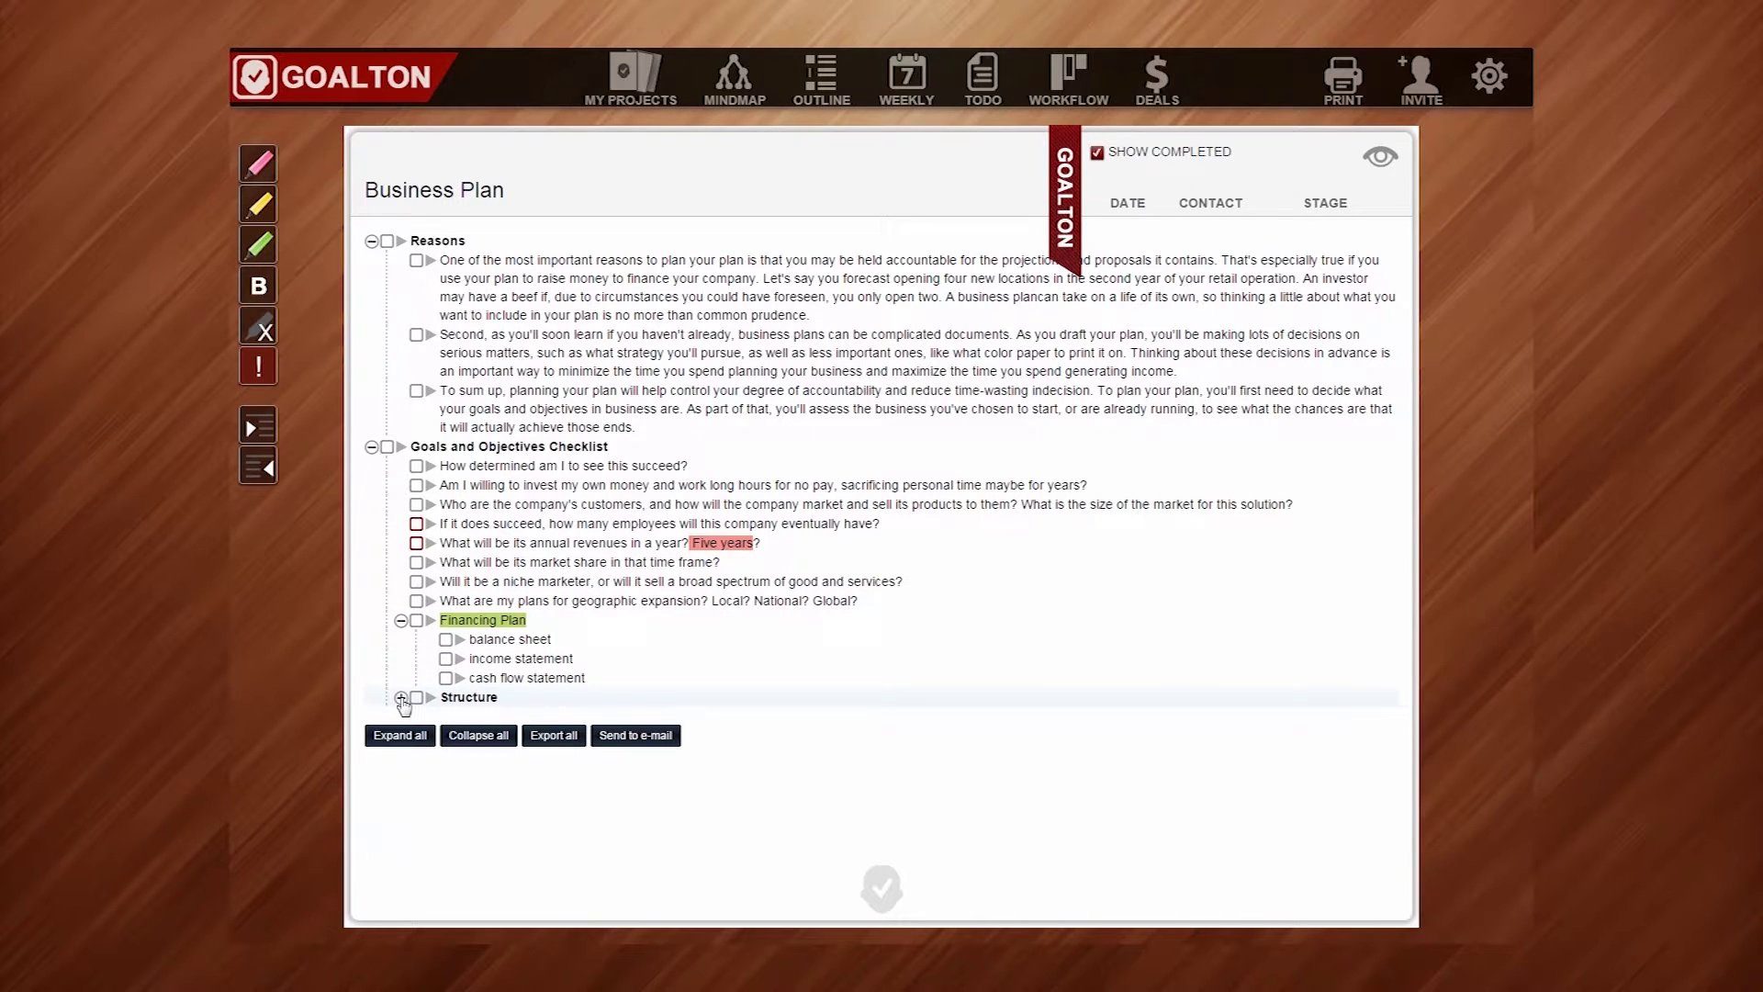
{"action": "left_click", "coordinate": [401, 699]}
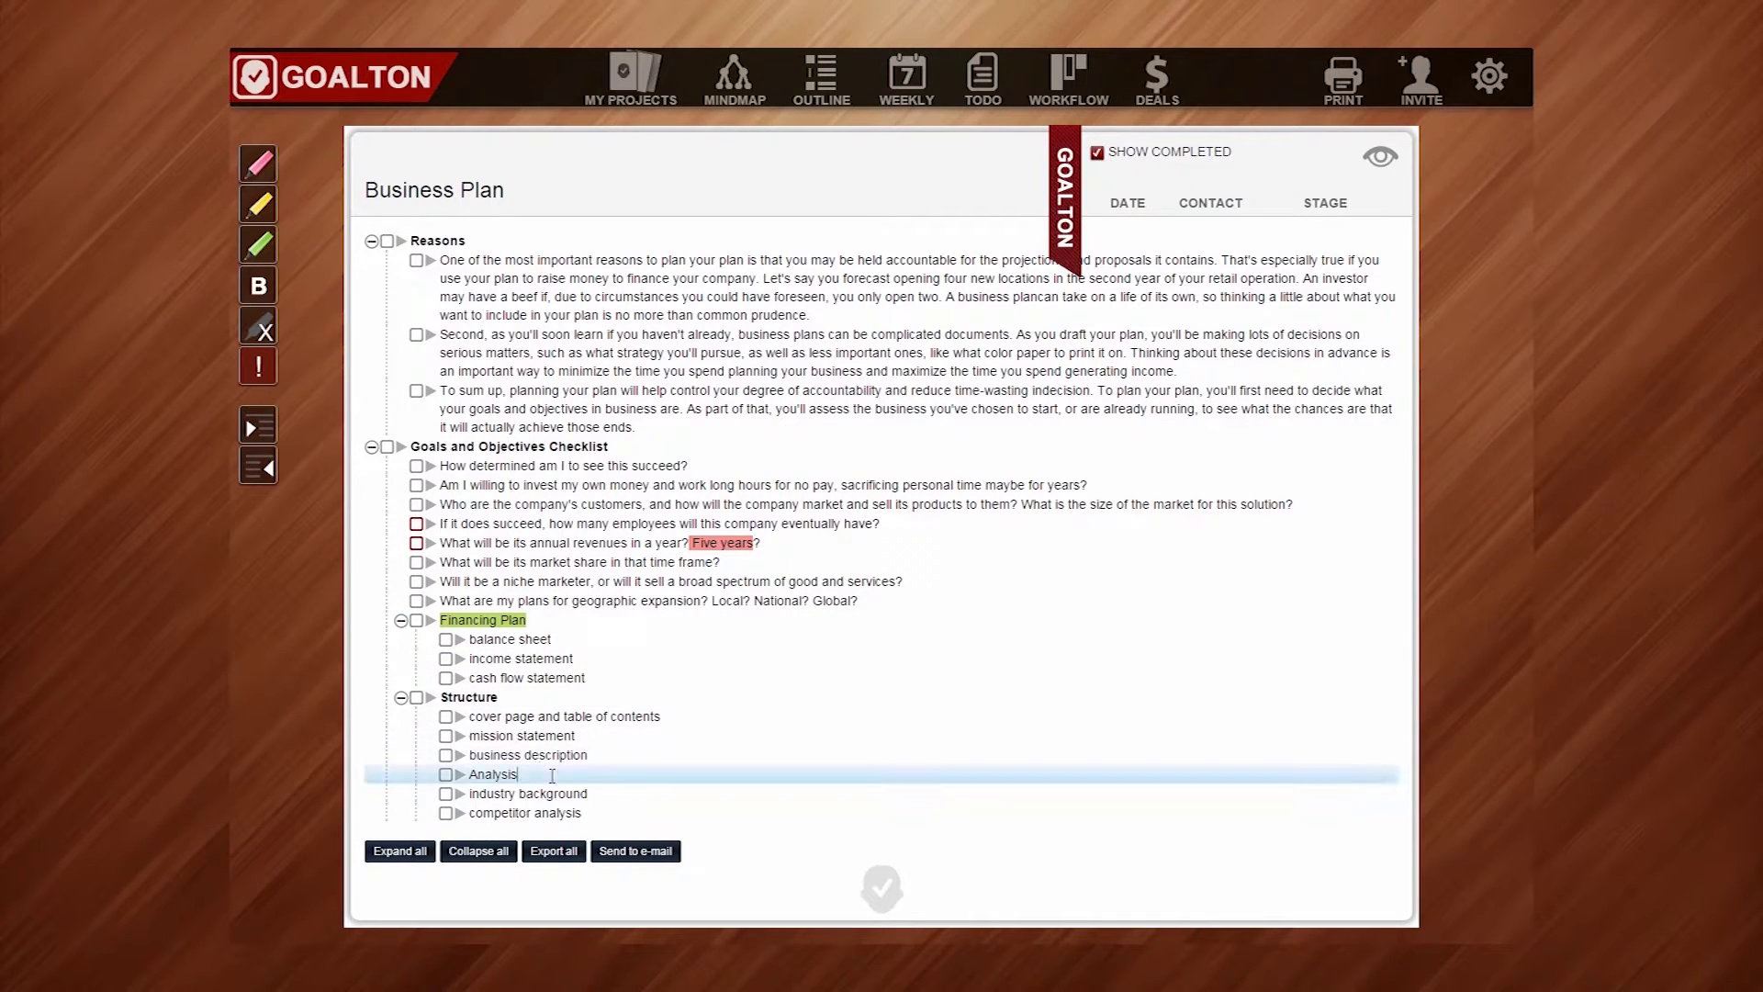
{"action": "key", "text": "Return"}
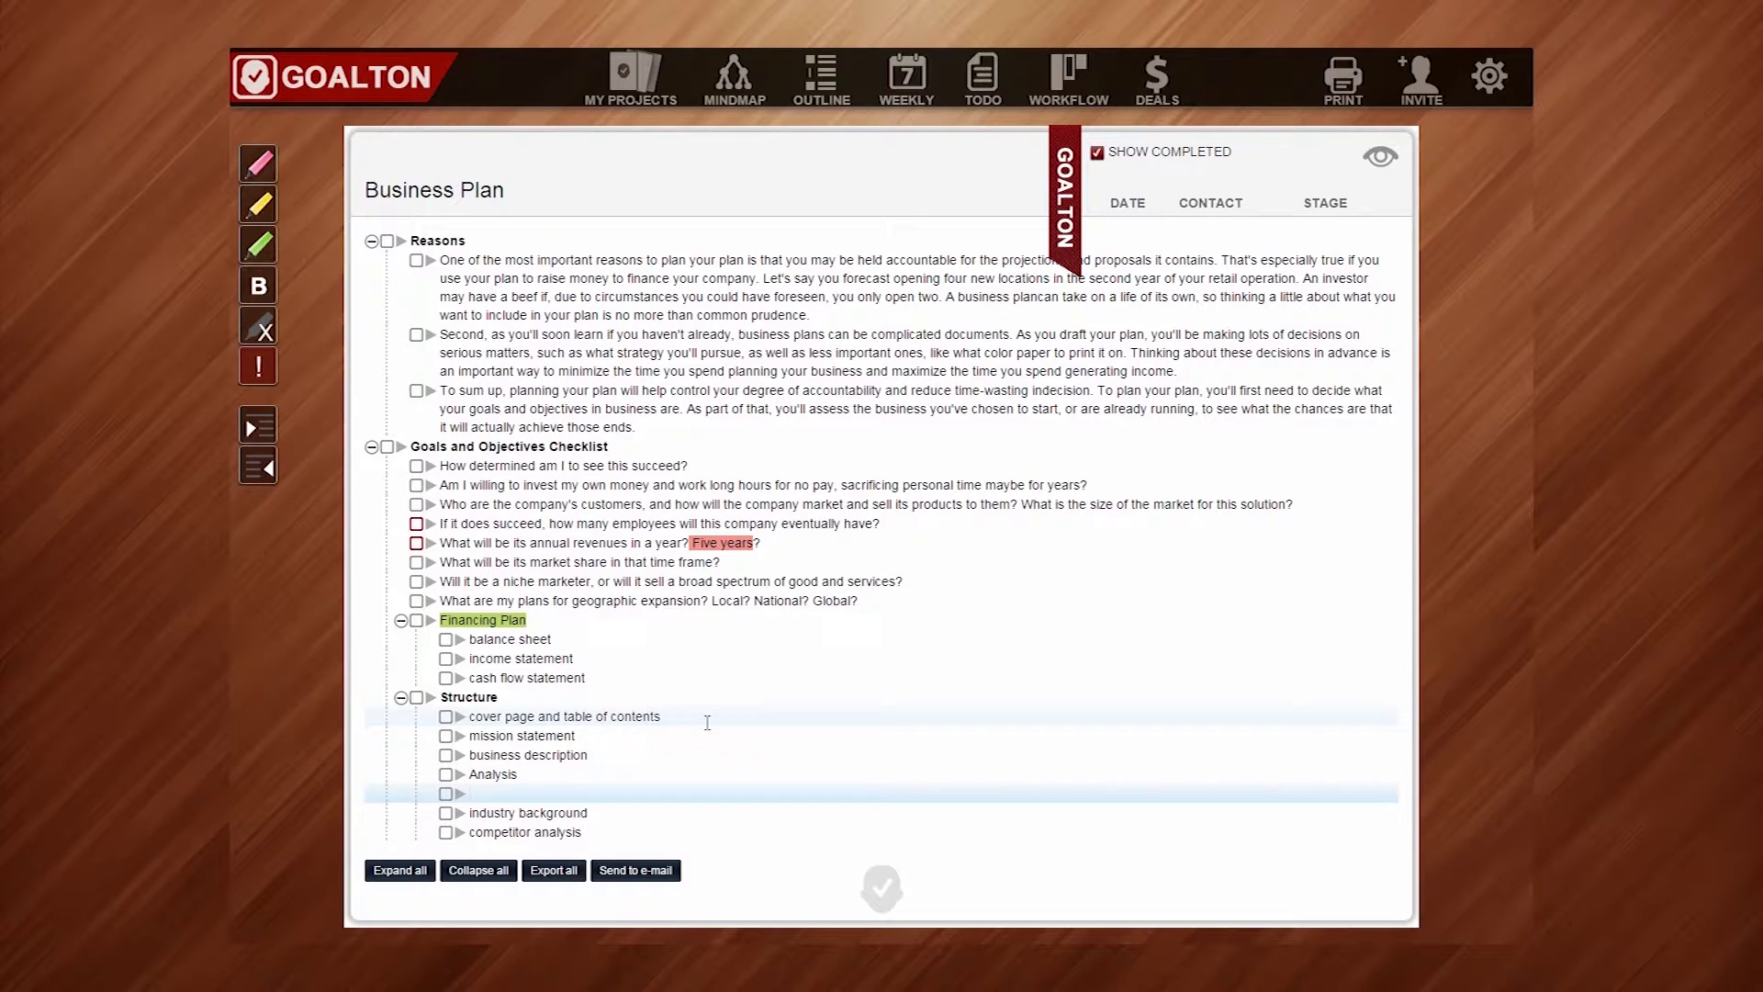
{"action": "type", "text": "SWOT"}
{"action": "key", "text": "Return"}
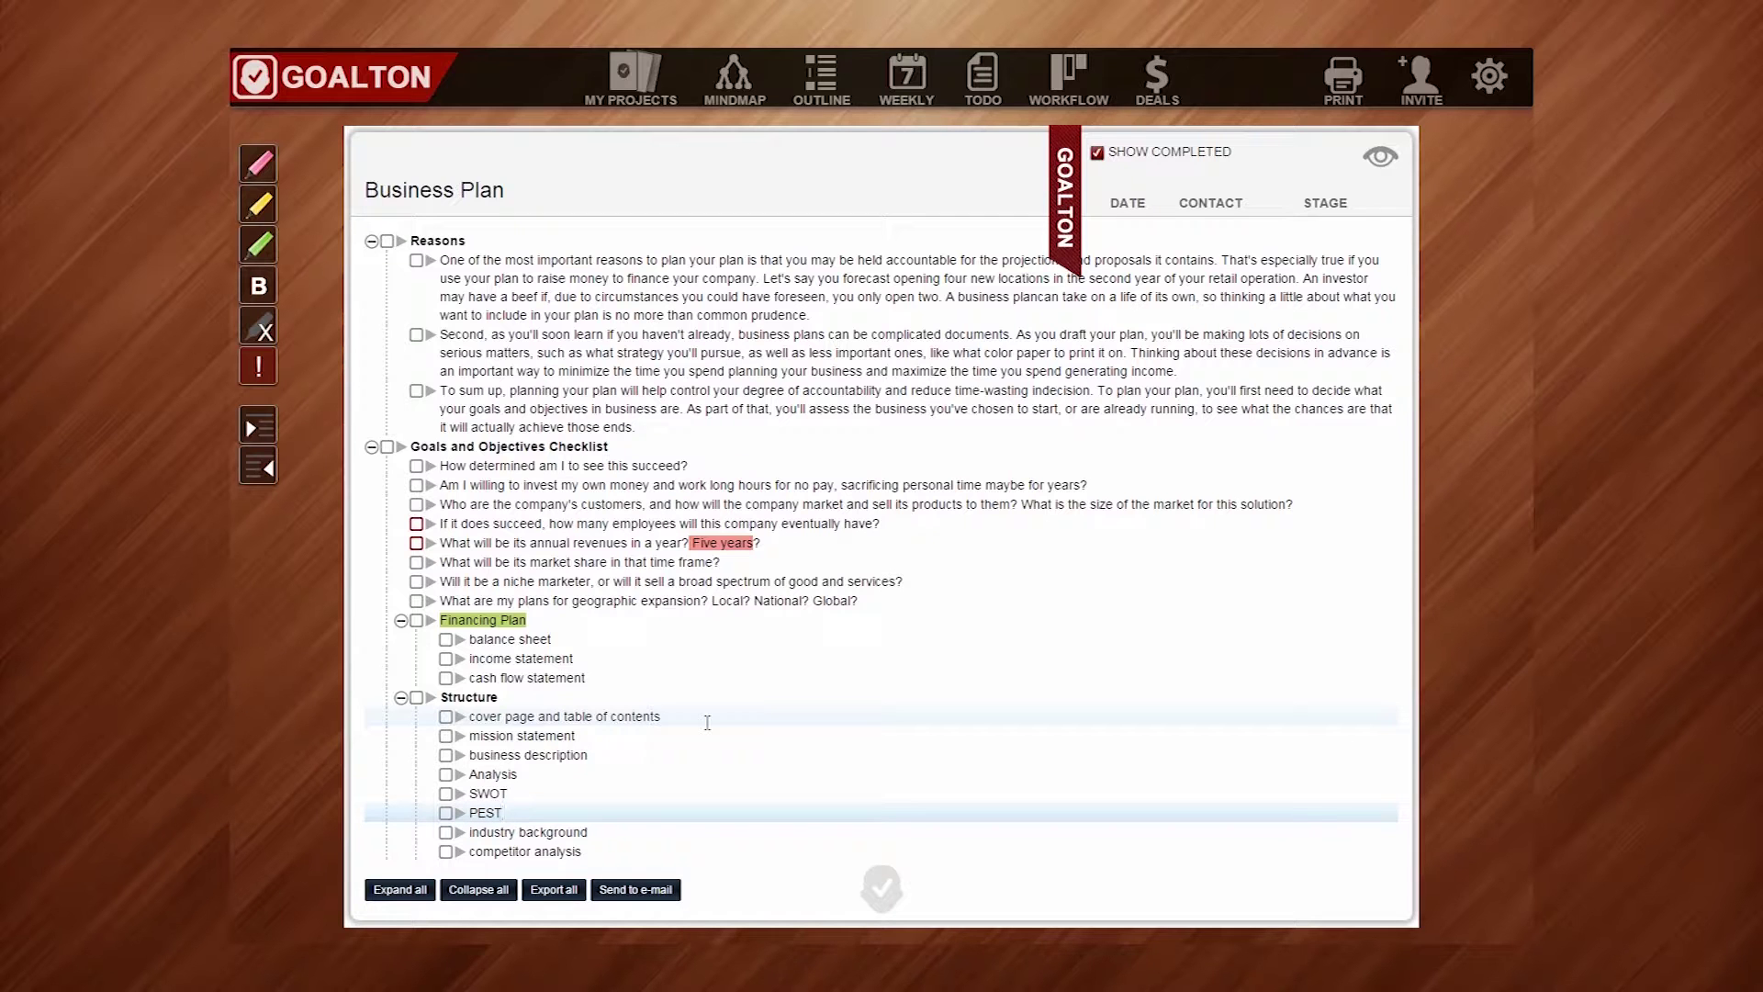
Step: Indent SWOT and PEST so they nest under Analysis
{"action": "key", "text": "Up"}
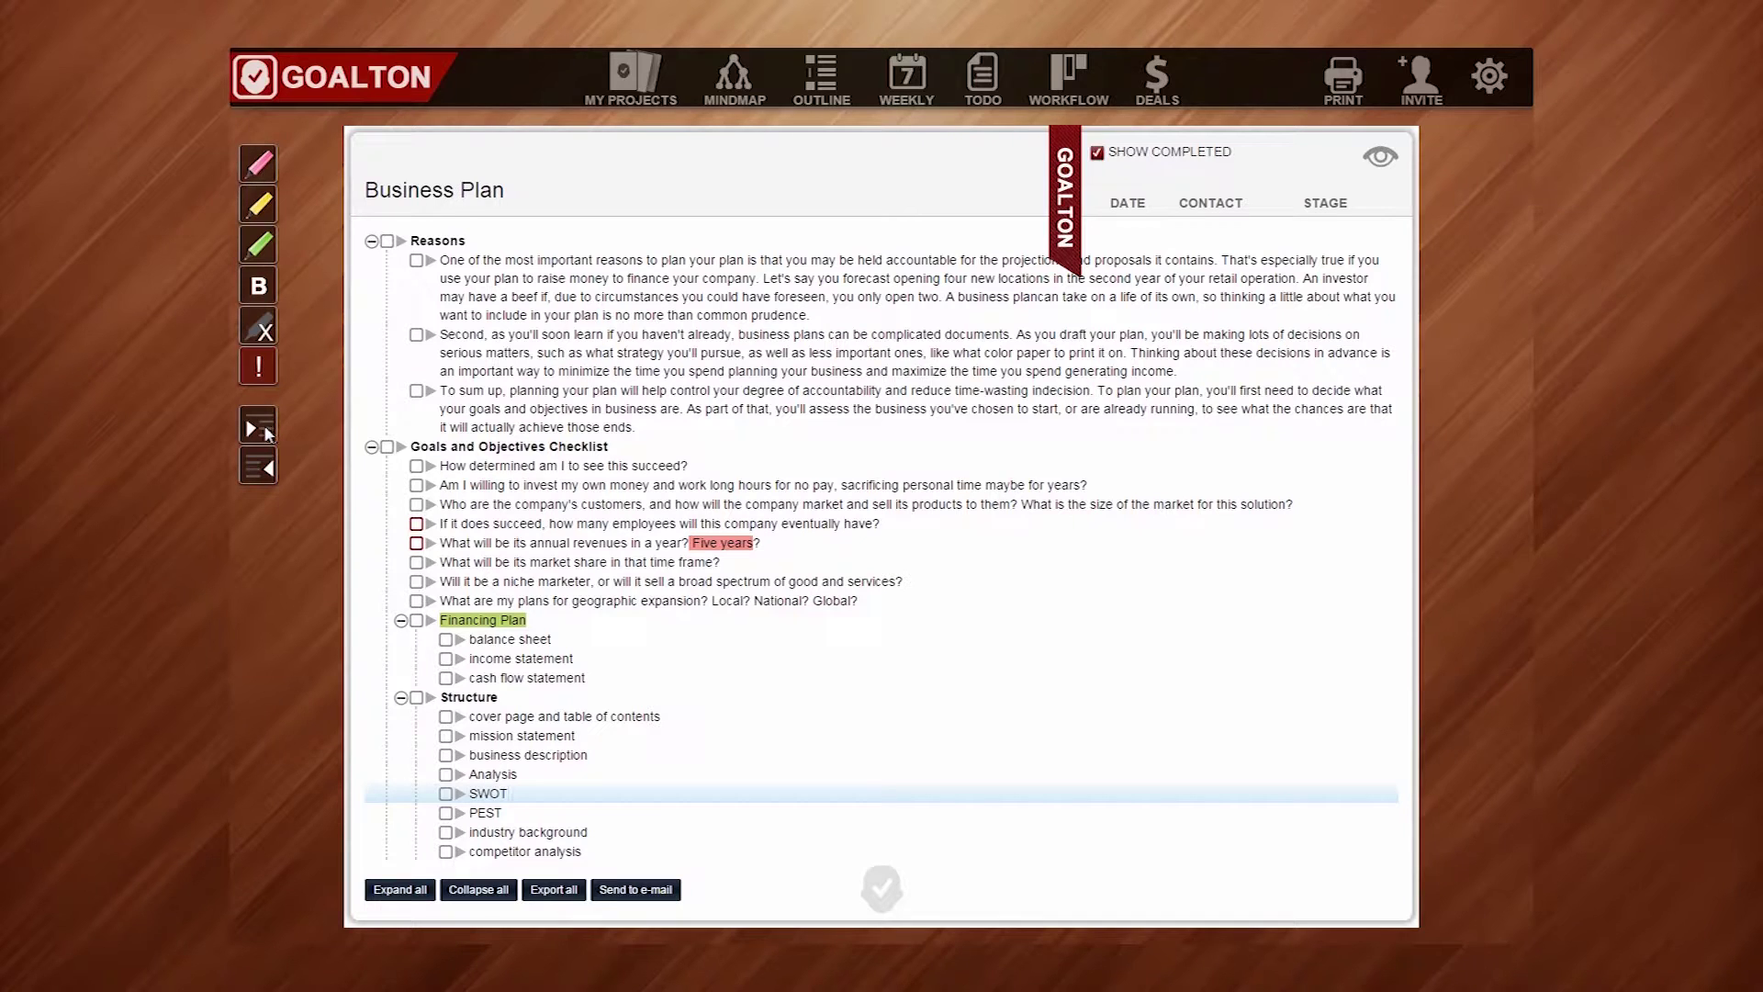
{"action": "left_click", "coordinate": [264, 434]}
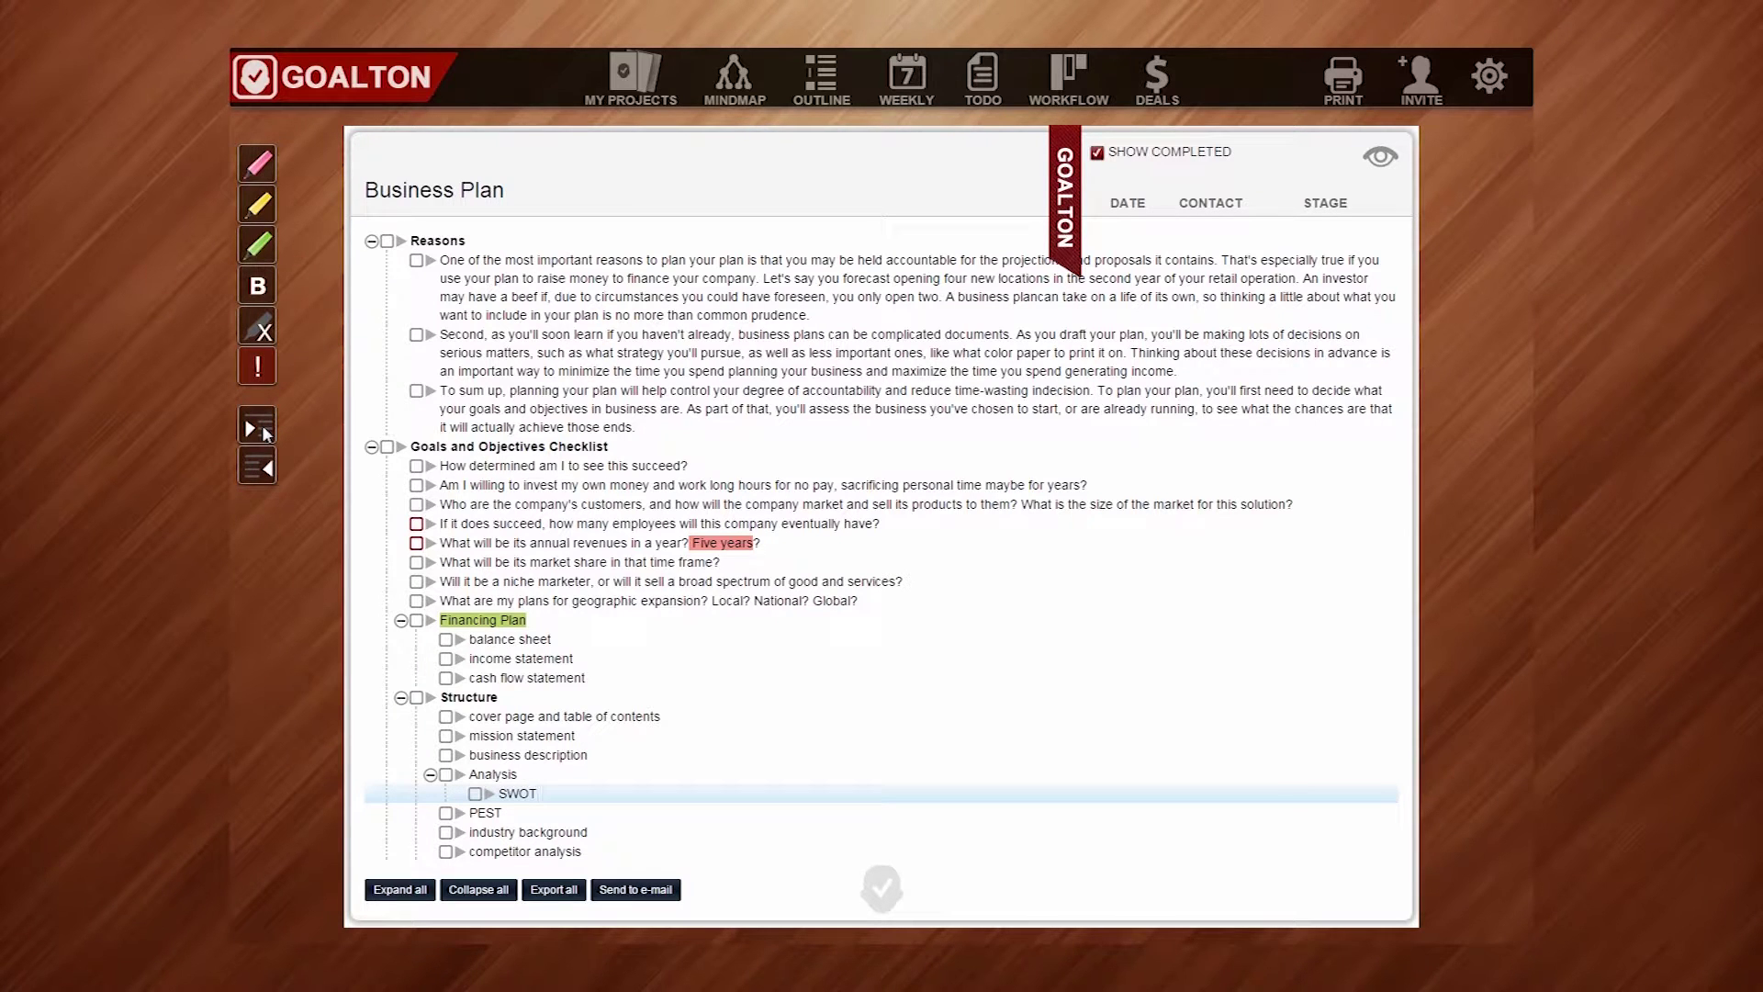
{"action": "key", "text": "Down"}
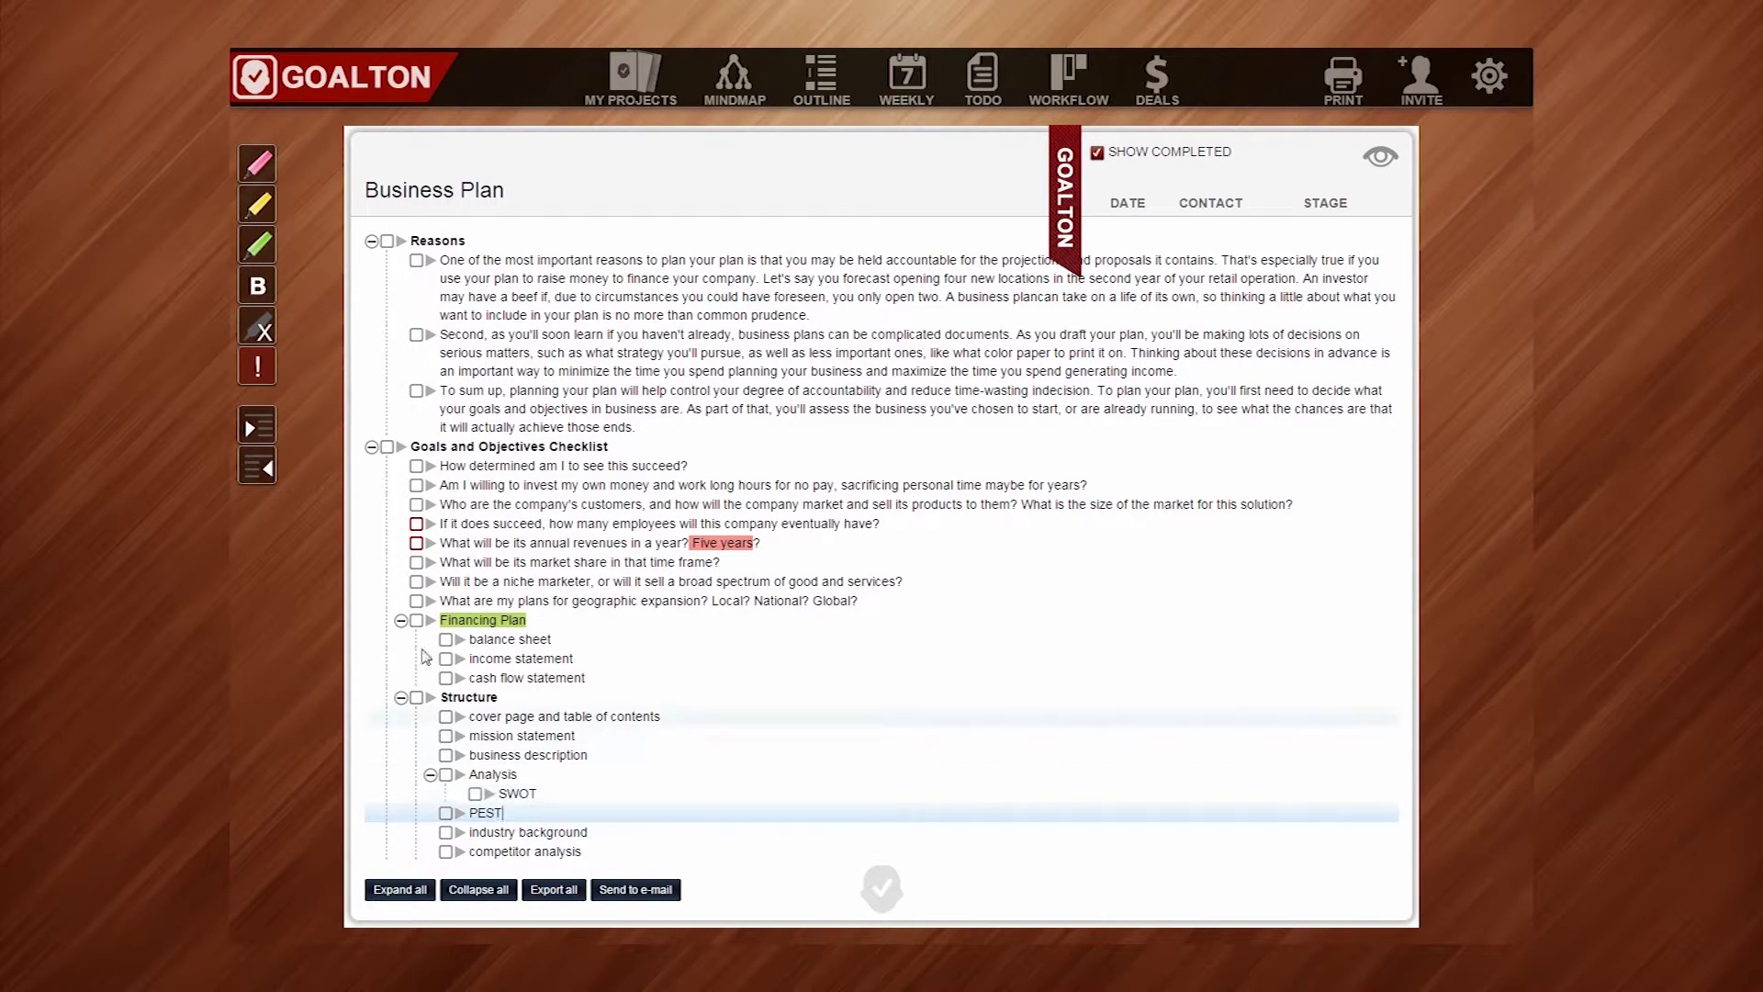
{"action": "left_click", "coordinate": [263, 435]}
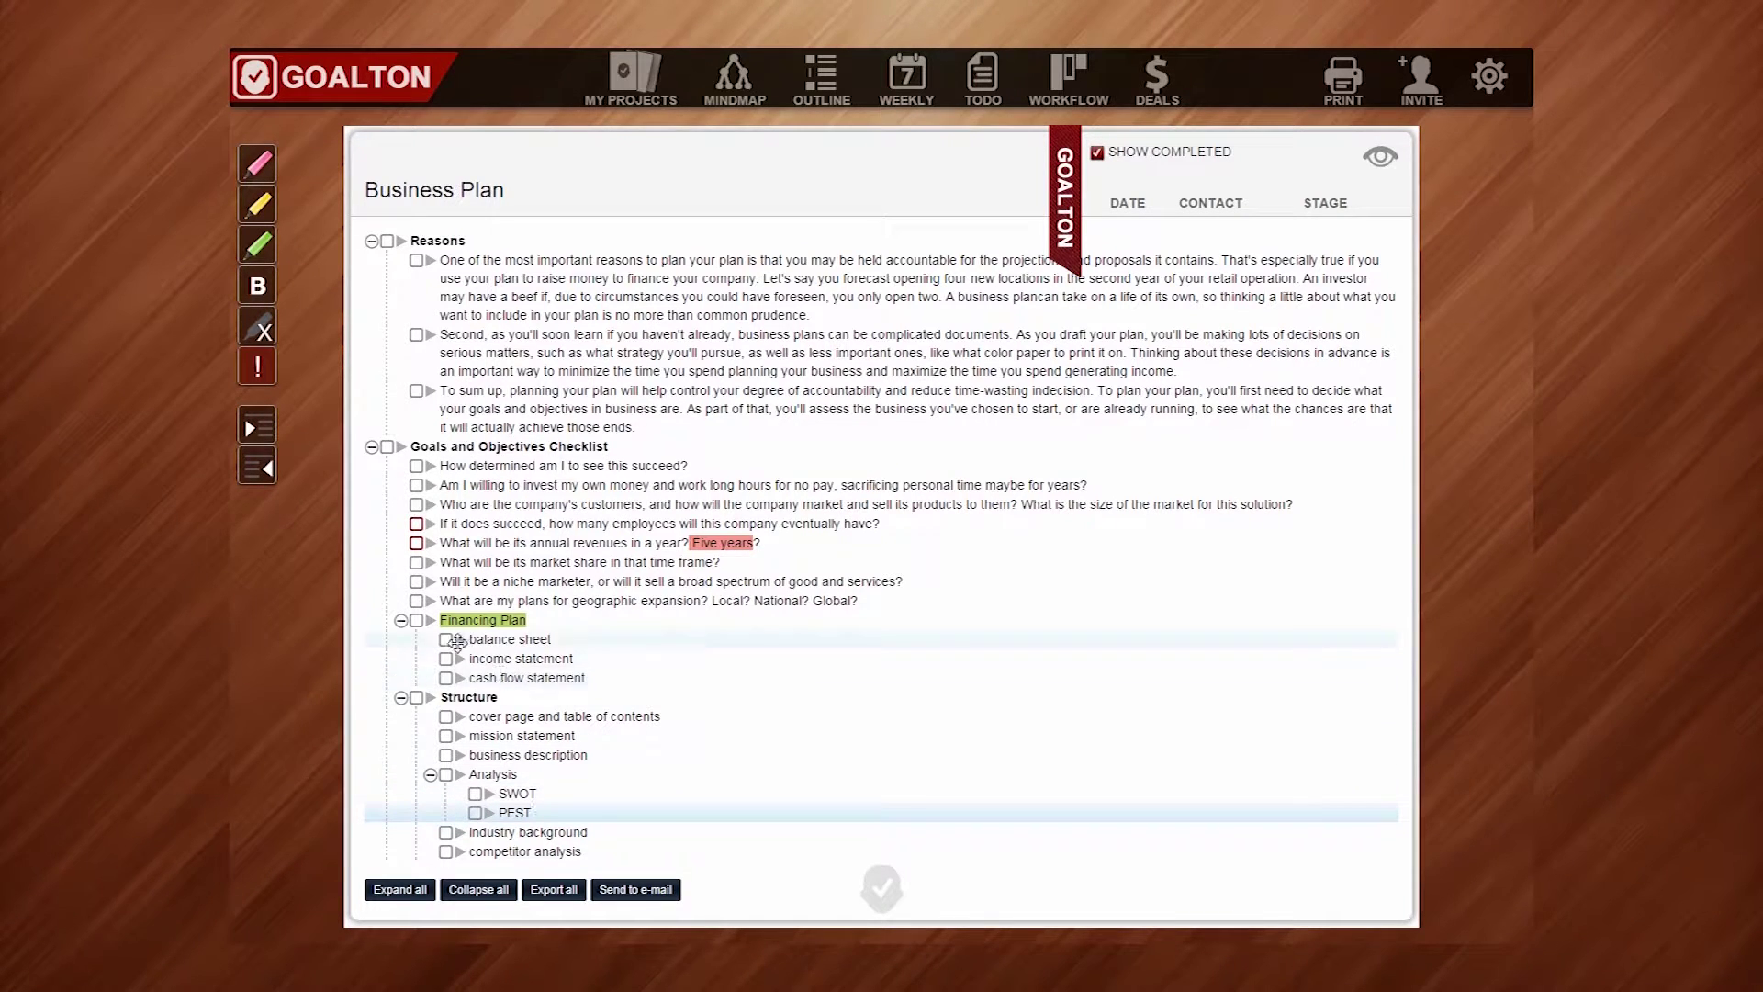
Step: Drag Financing Plan with its three statements into Structure, just below mission statement
{"action": "mouse_move", "coordinate": [430, 620]}
{"action": "left_mouse_down"}
{"action": "mouse_move", "coordinate": [461, 627]}
{"action": "mouse_move", "coordinate": [487, 753]}
{"action": "left_mouse_up"}
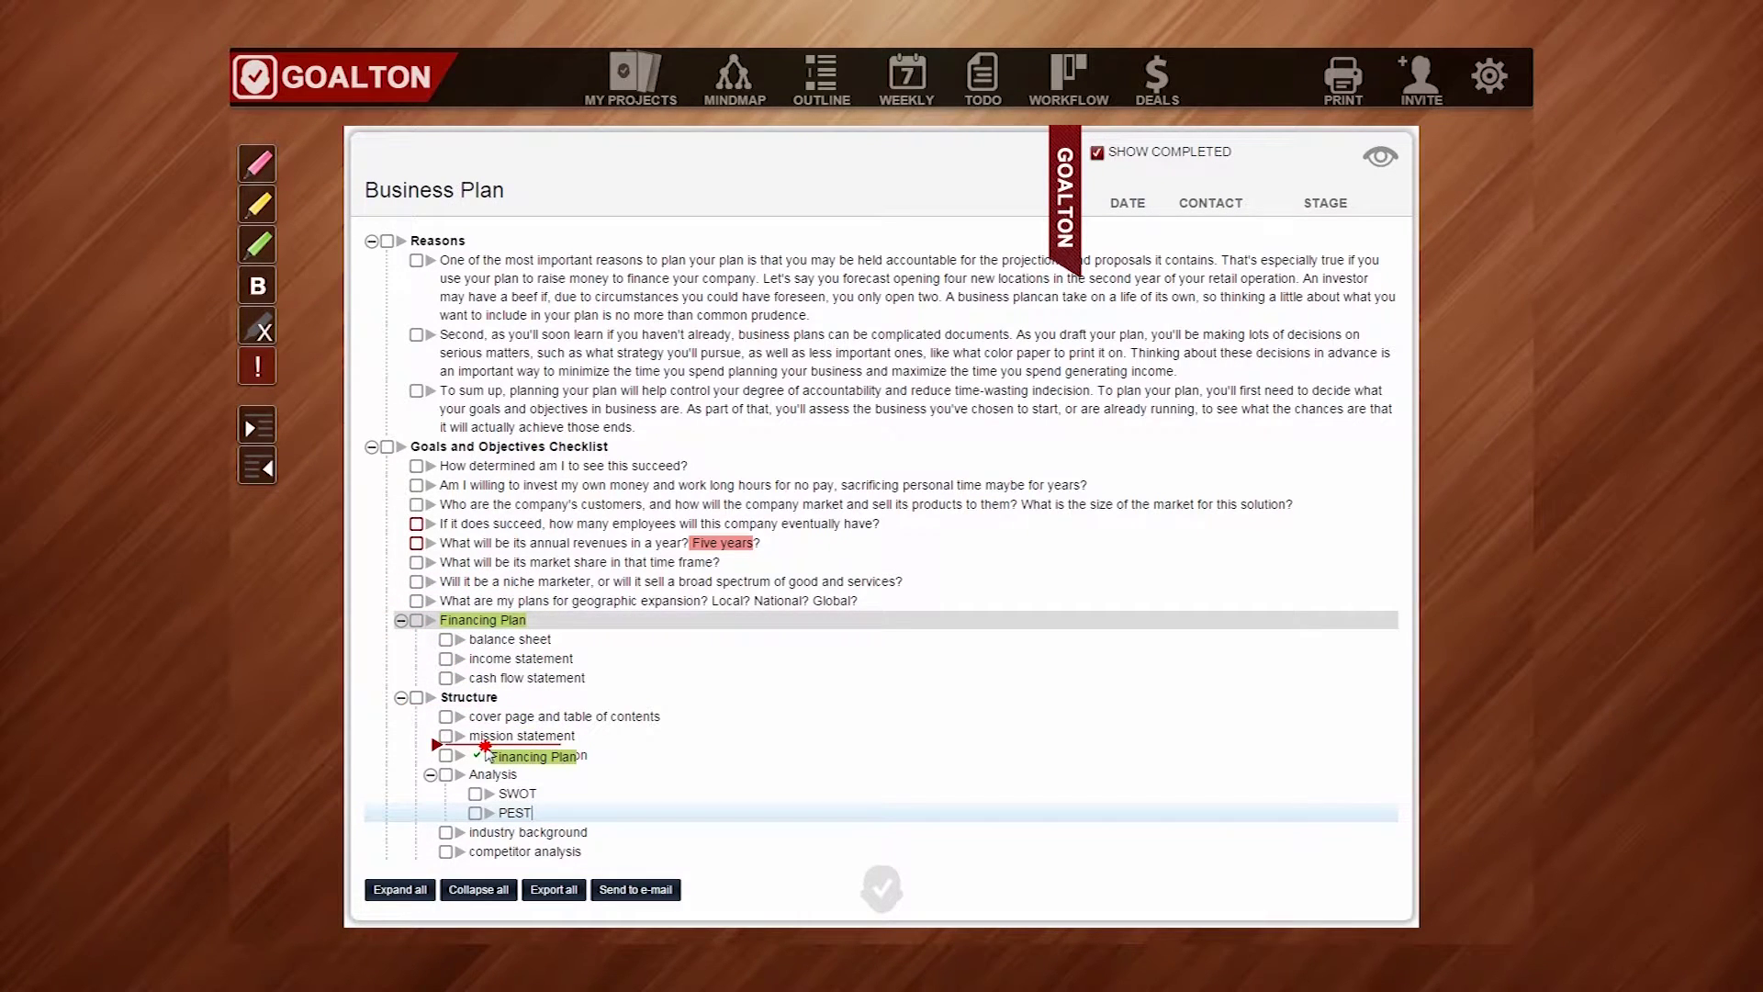
{"action": "left_click_drag", "start_coordinate": [487, 753], "coordinate": [487, 744]}
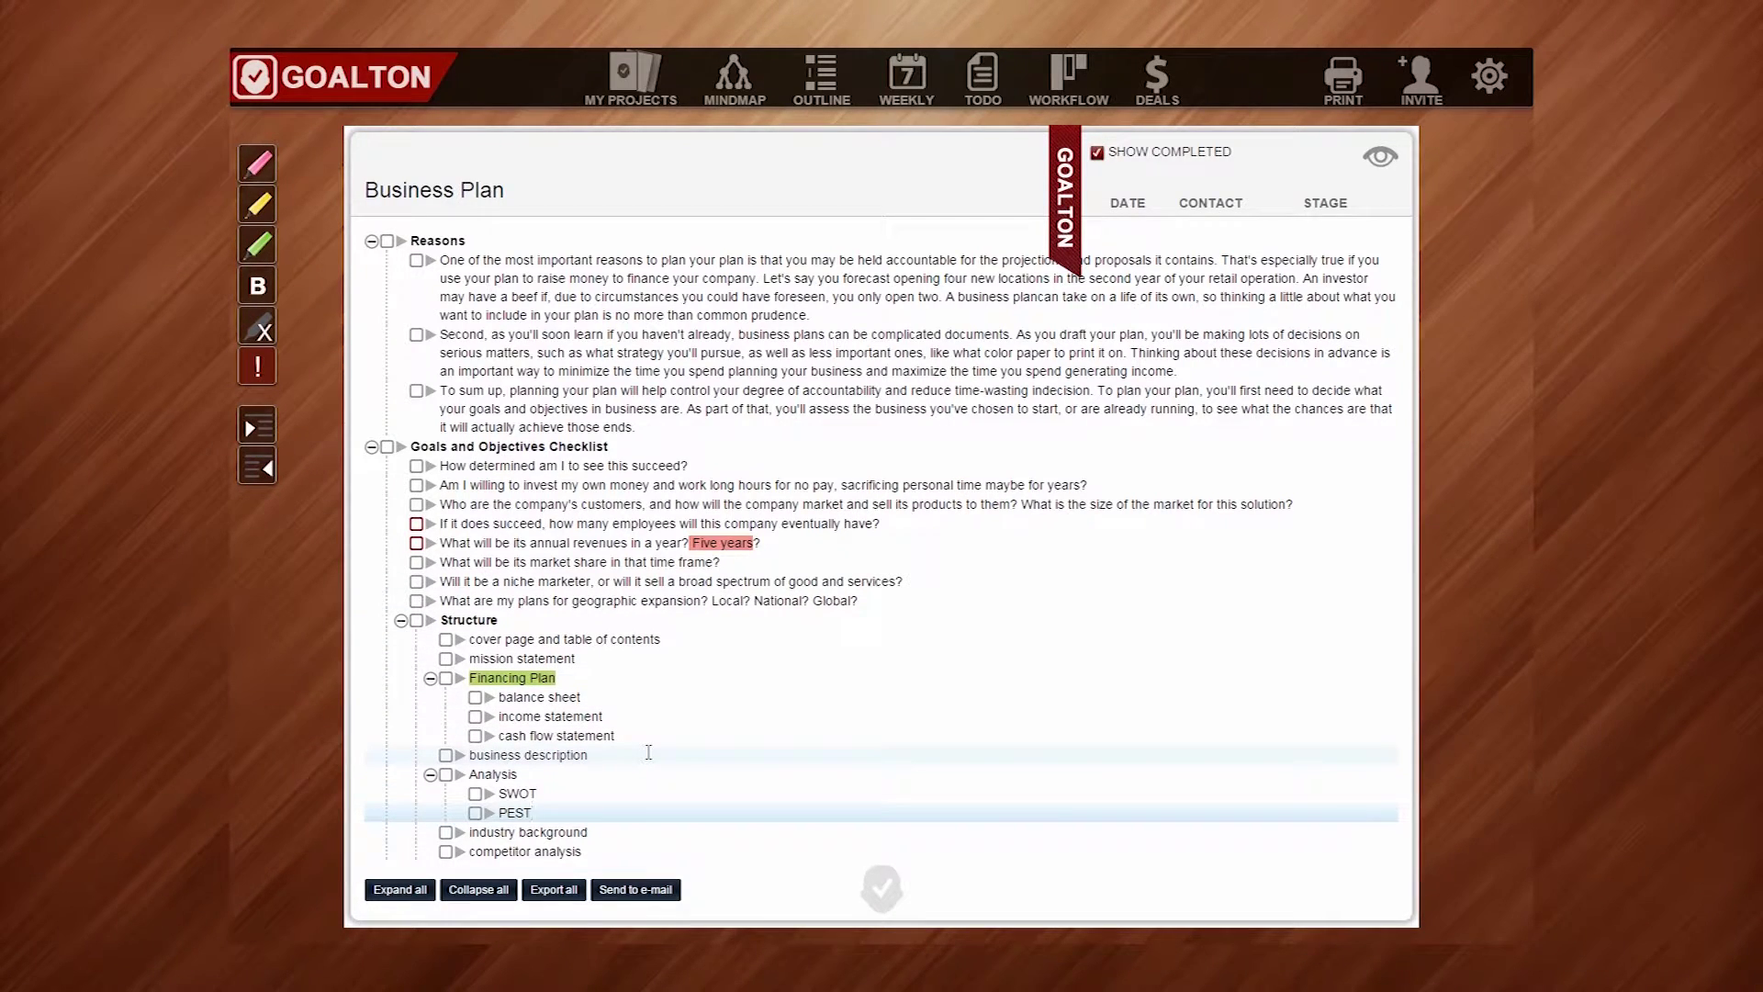
Step: Highlight the second Reasons paragraph passage from 'learn' through 'maximize' in yellow
{"action": "left_click", "coordinate": [607, 350]}
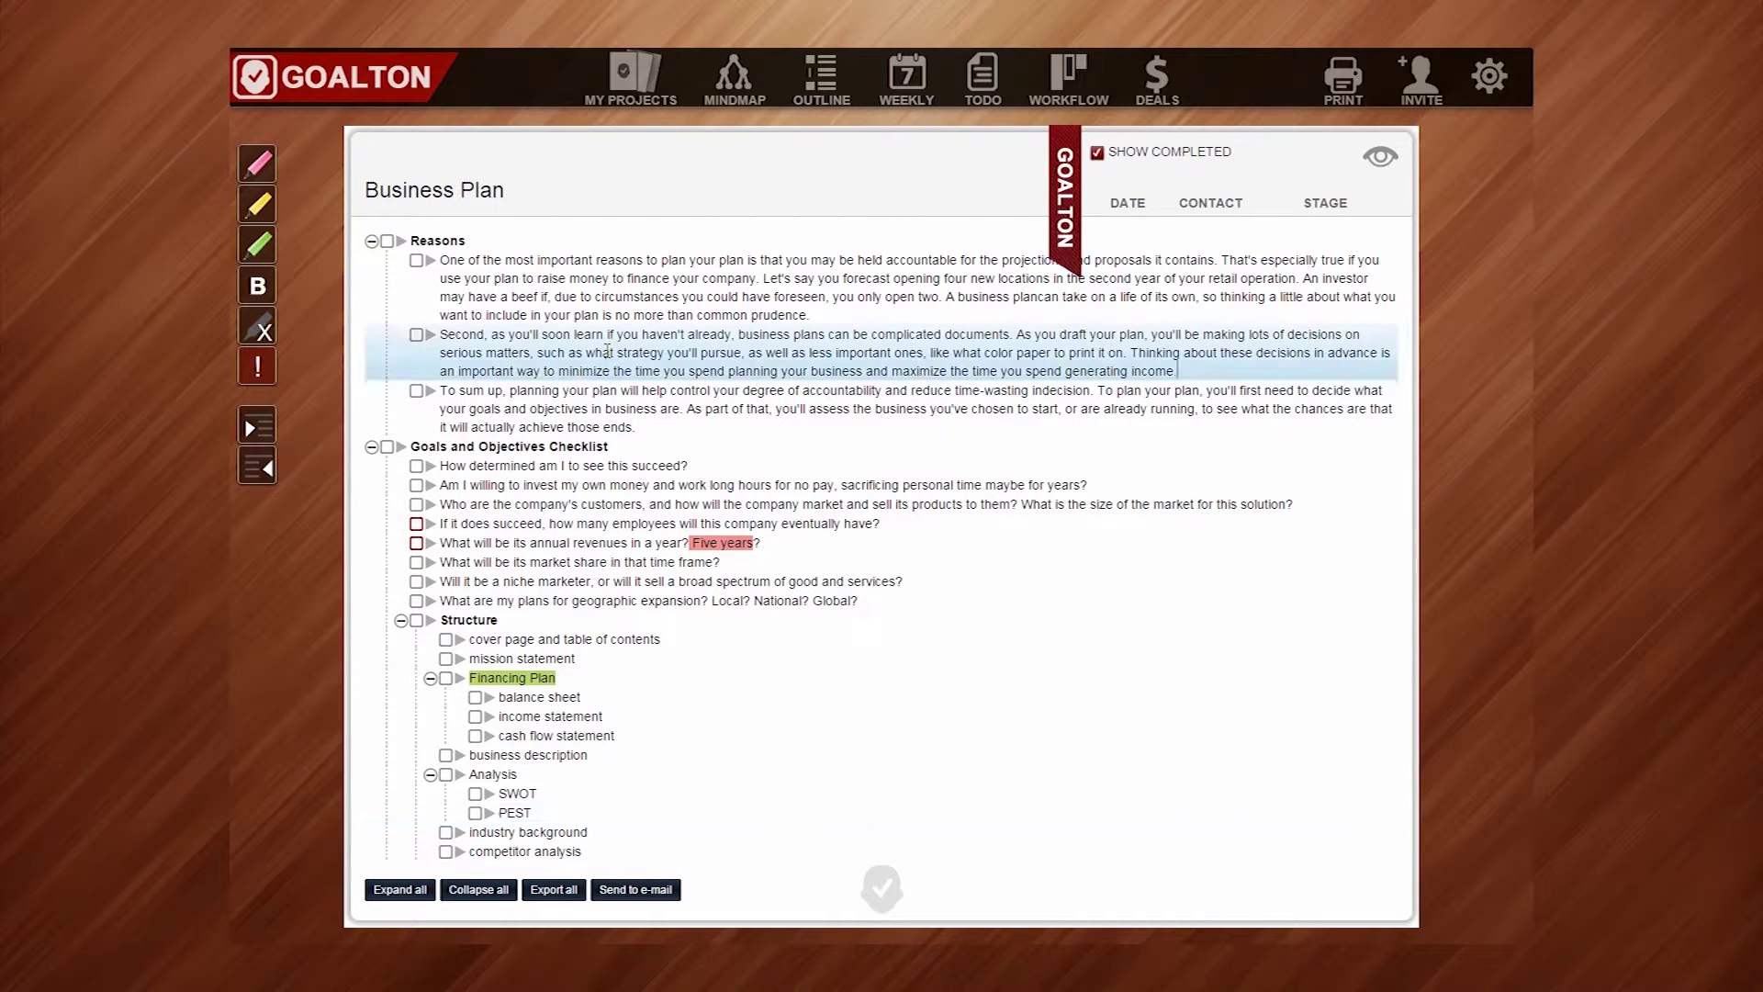
{"action": "double_click", "coordinate": [587, 336]}
{"action": "left_click_drag", "start_coordinate": [574, 335], "coordinate": [943, 370]}
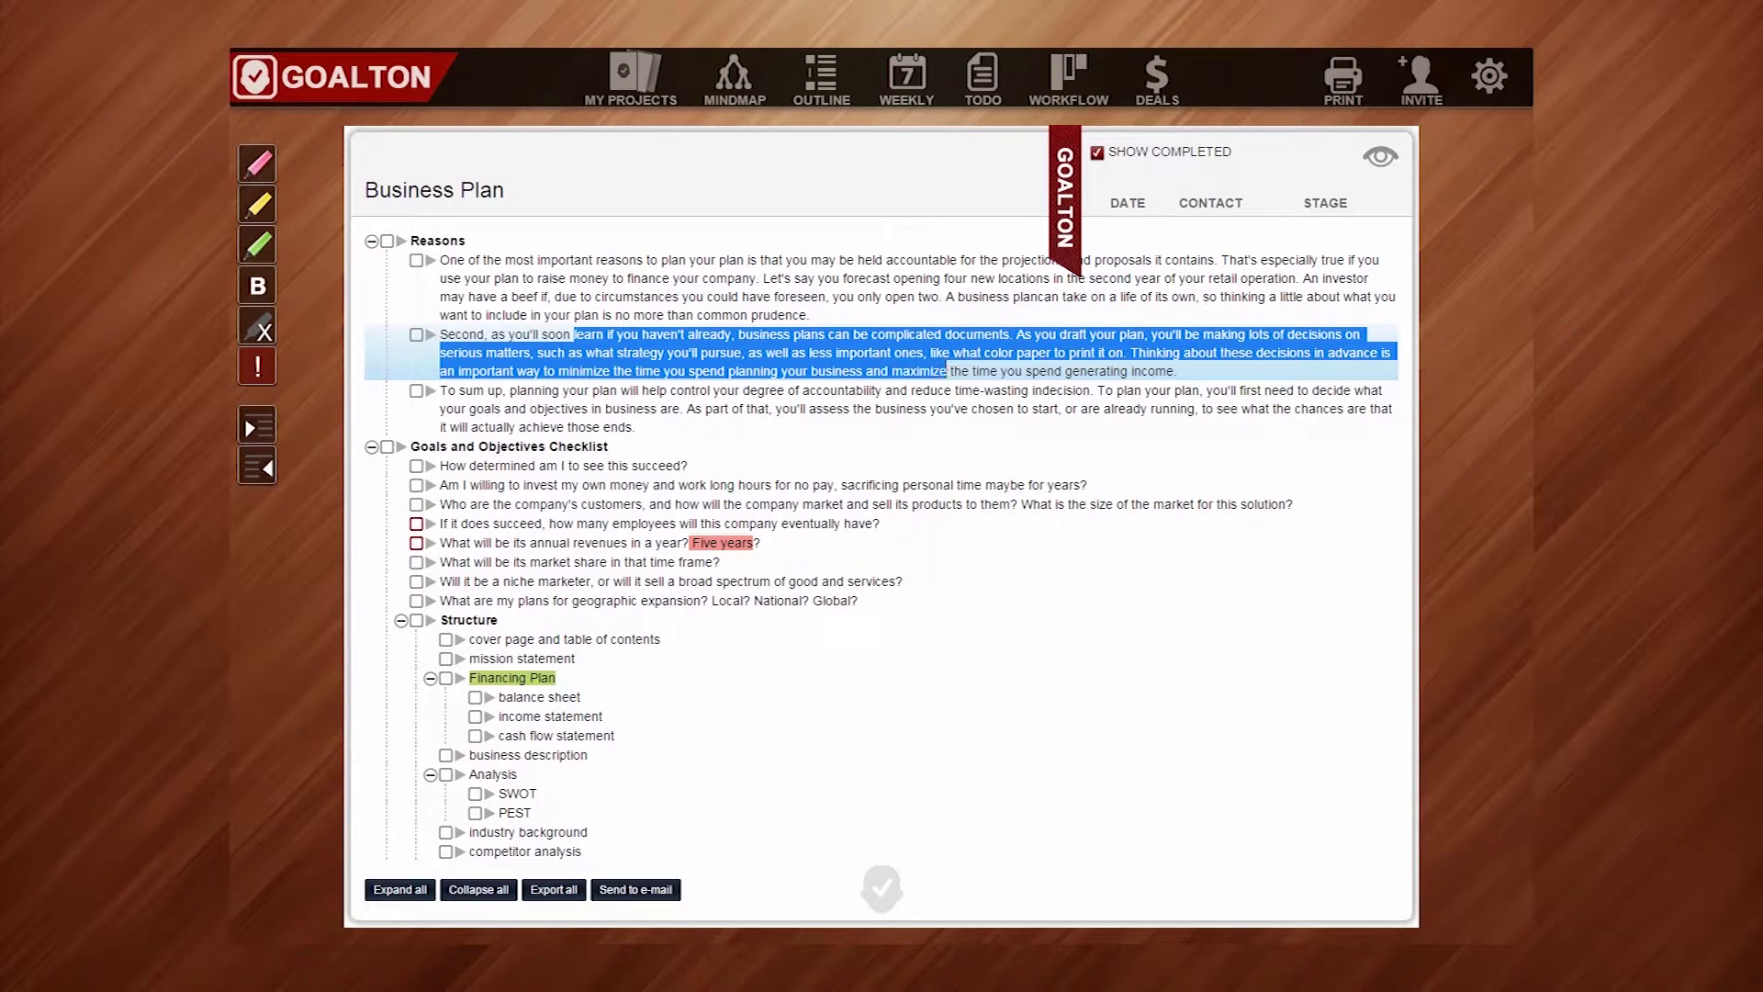
{"action": "left_click", "coordinate": [258, 206]}
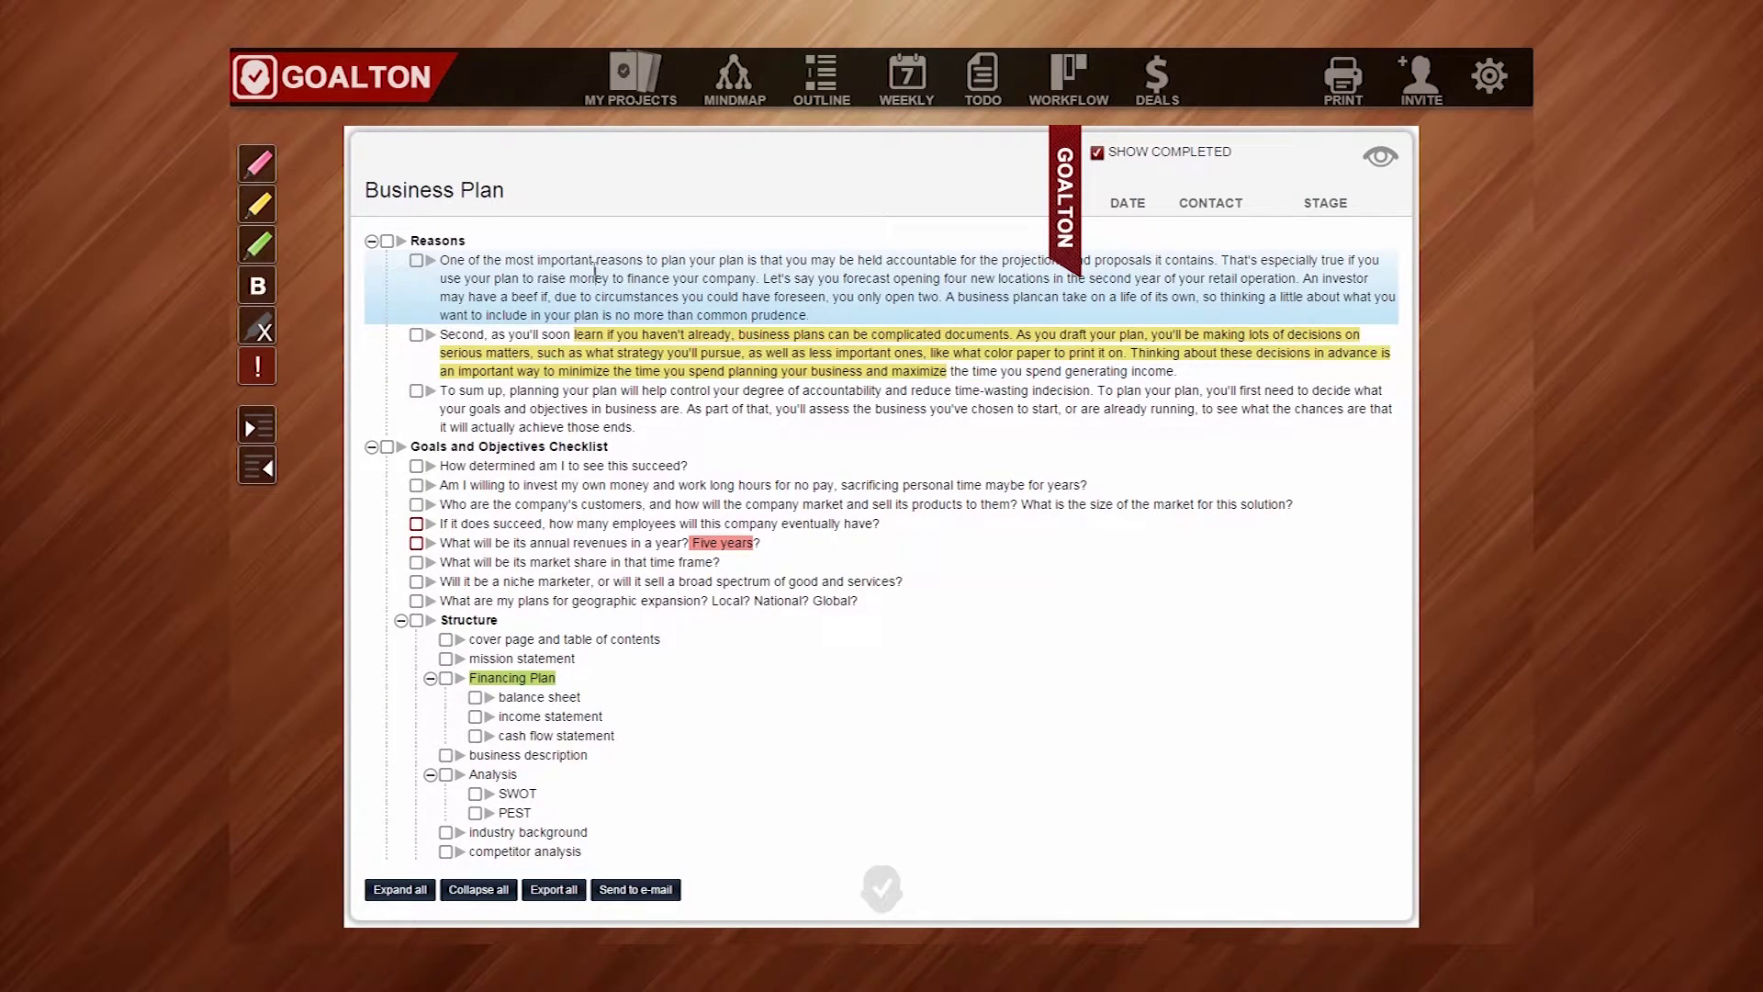
Step: Highlight the first Reasons paragraph passage from 'money' through 'prudence' in green
{"action": "double_click", "coordinate": [595, 276]}
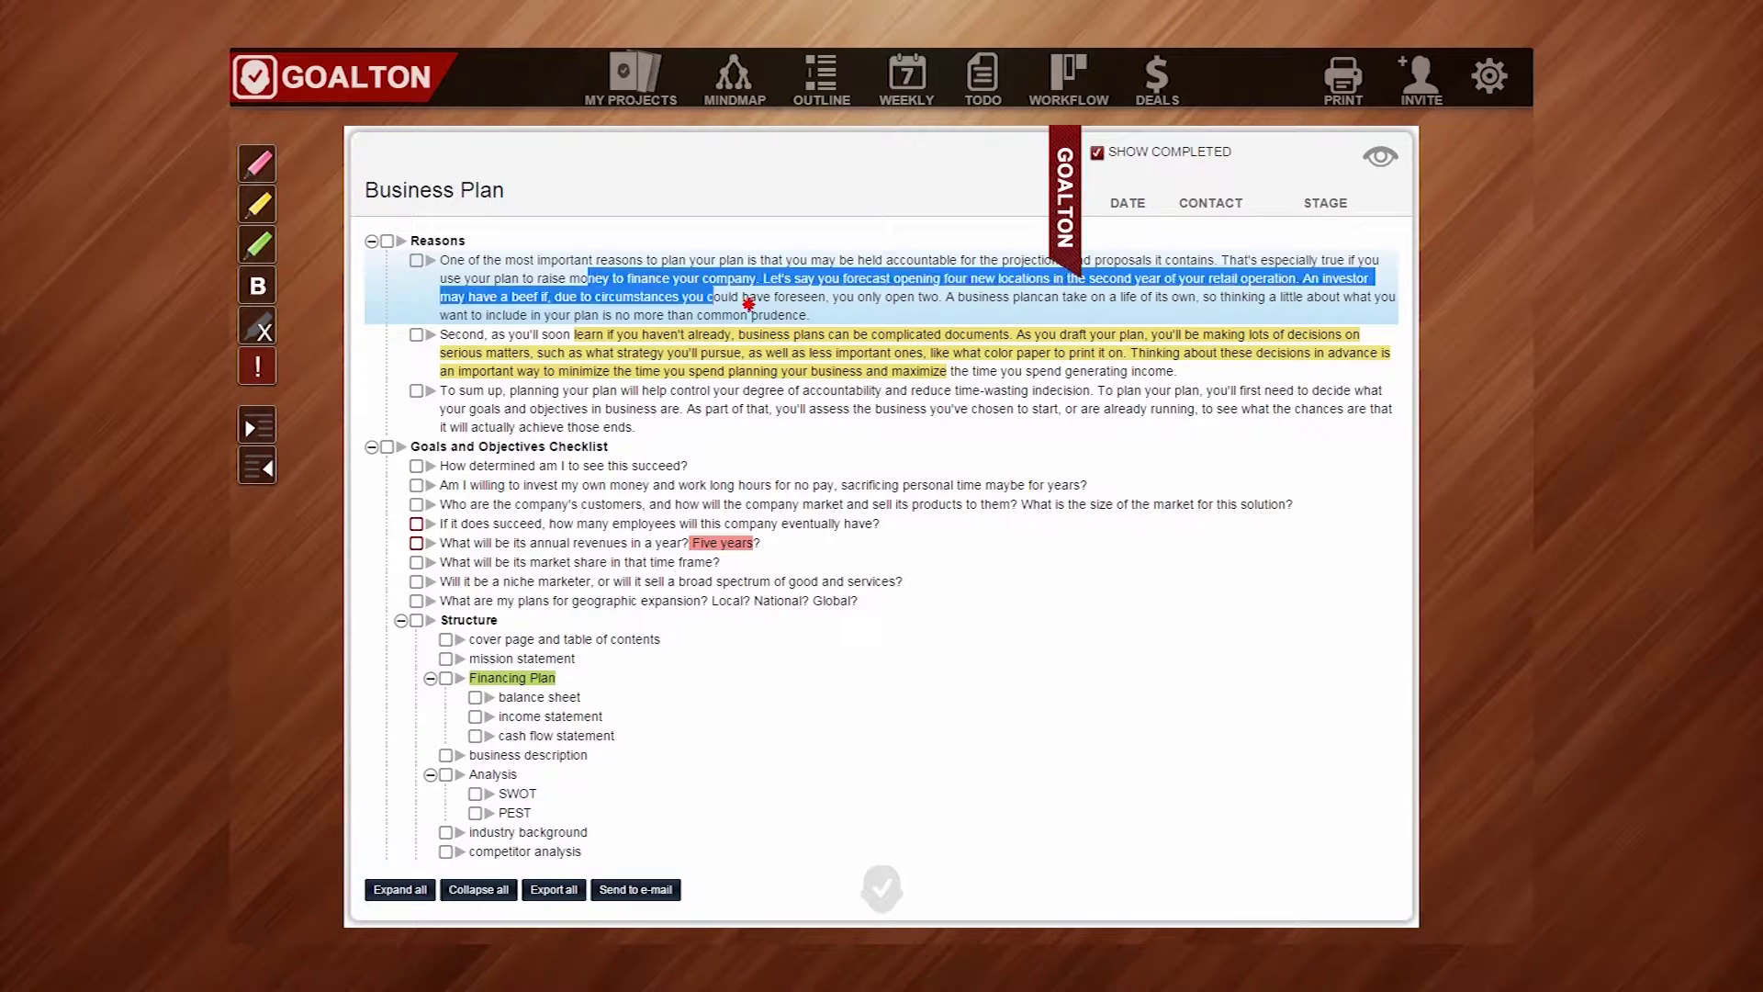
{"action": "left_click_drag", "start_coordinate": [588, 278], "coordinate": [770, 315]}
{"action": "left_click", "coordinate": [258, 245]}
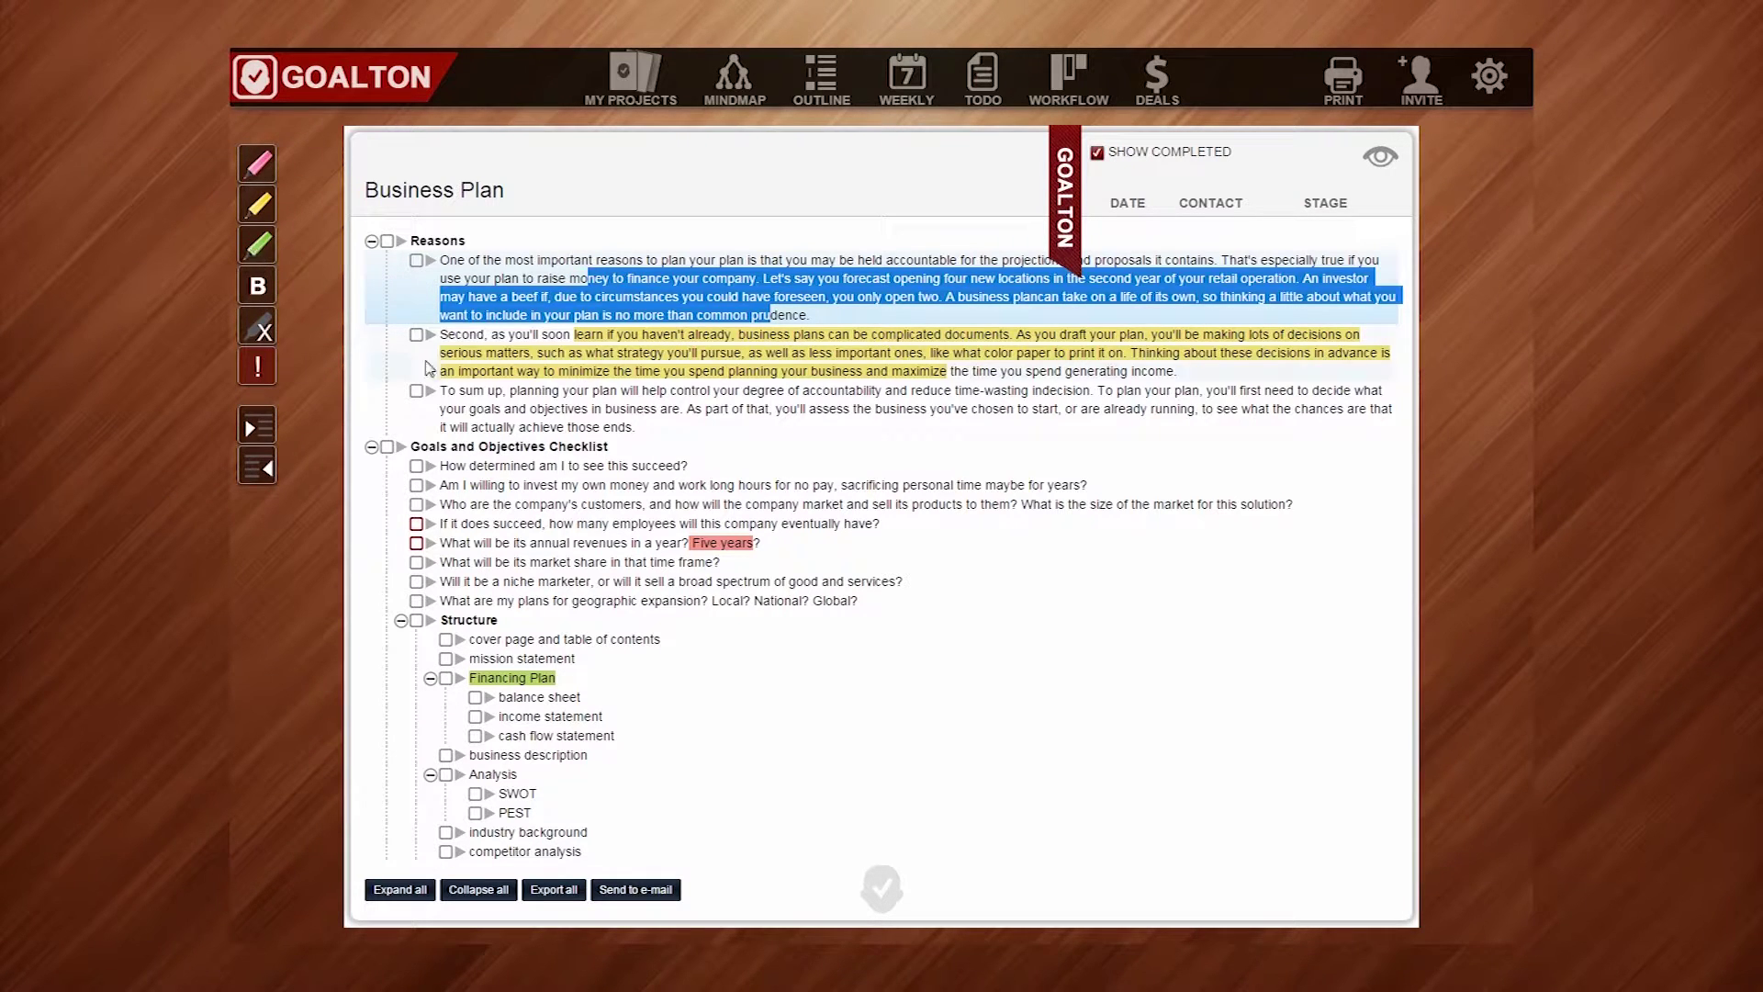
{"action": "left_click", "coordinate": [576, 371]}
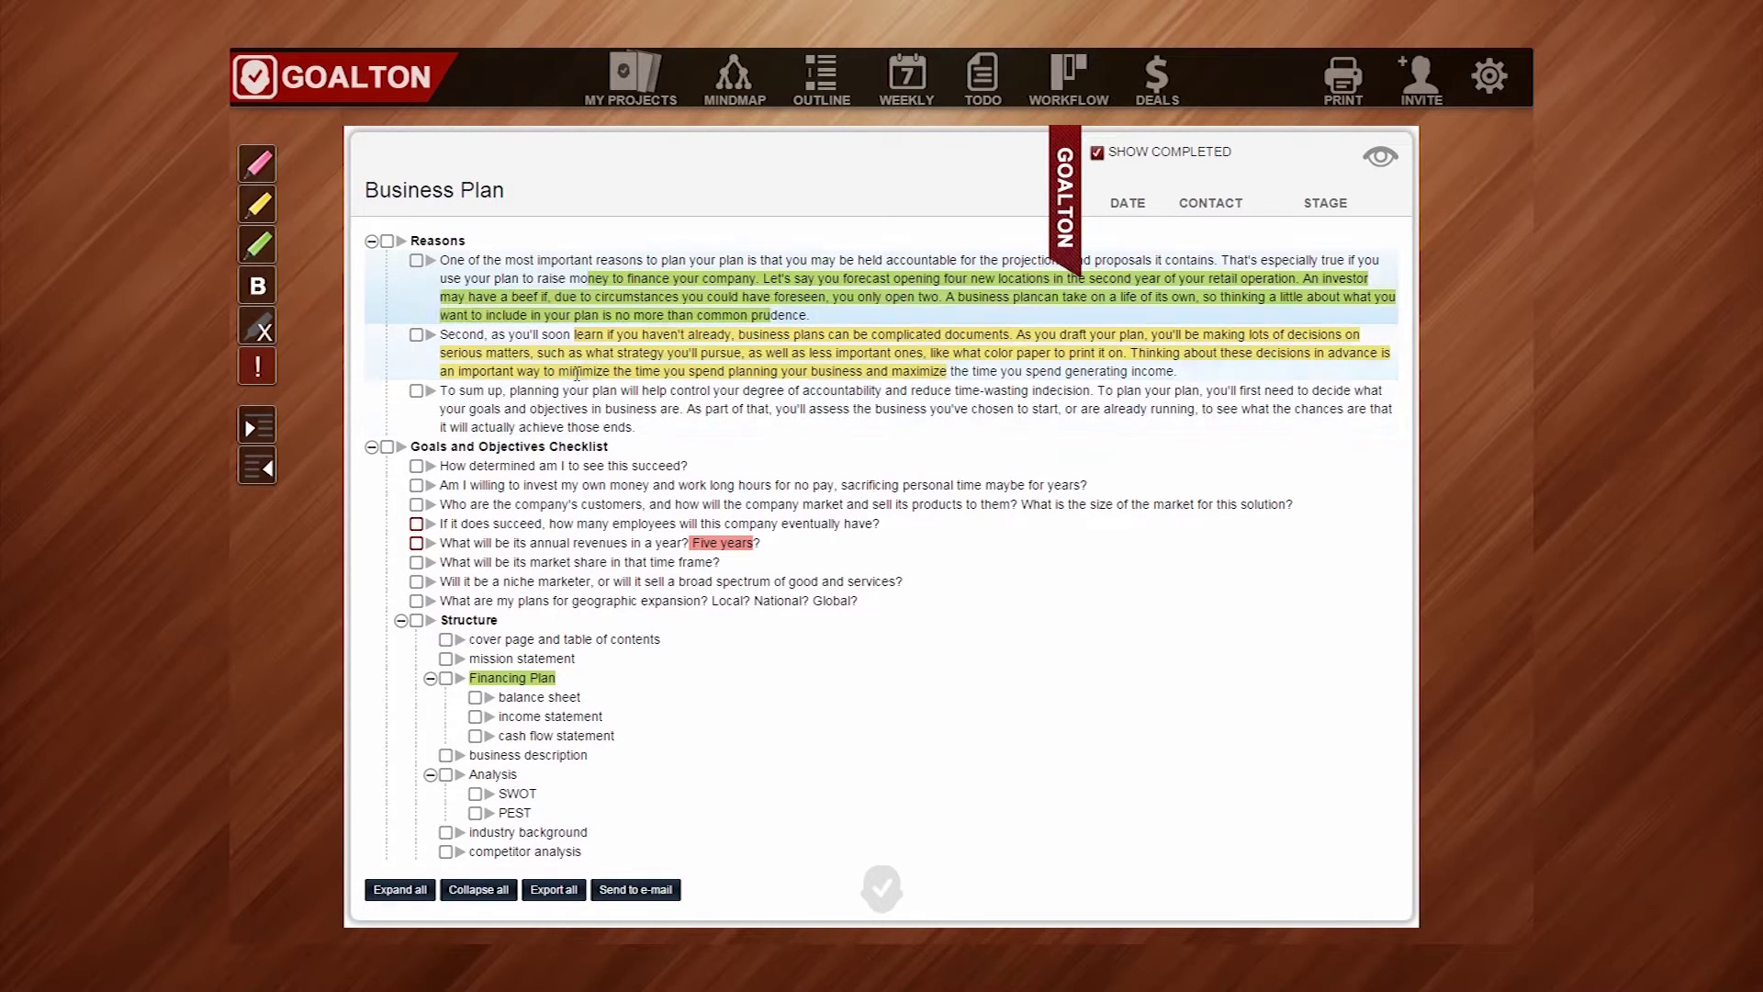
Step: Clear the red highlight from the 'Five years' annual revenues question
{"action": "triple_click", "coordinate": [704, 544]}
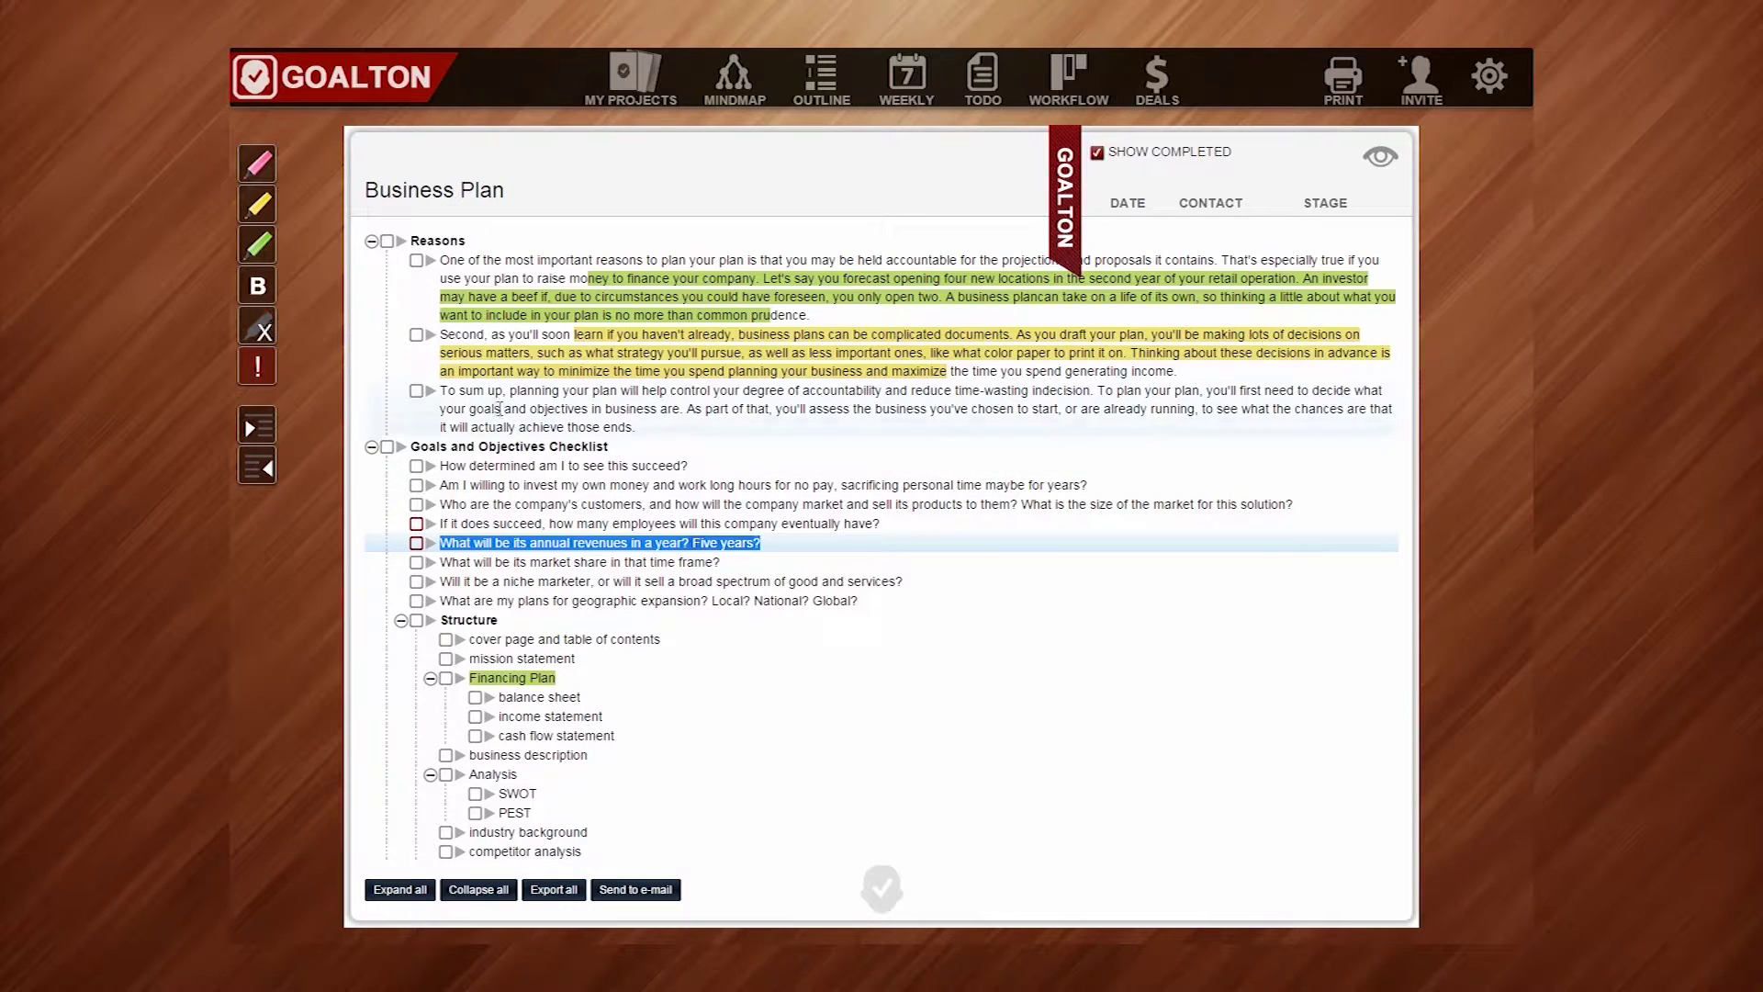
{"action": "left_click", "coordinate": [1102, 485]}
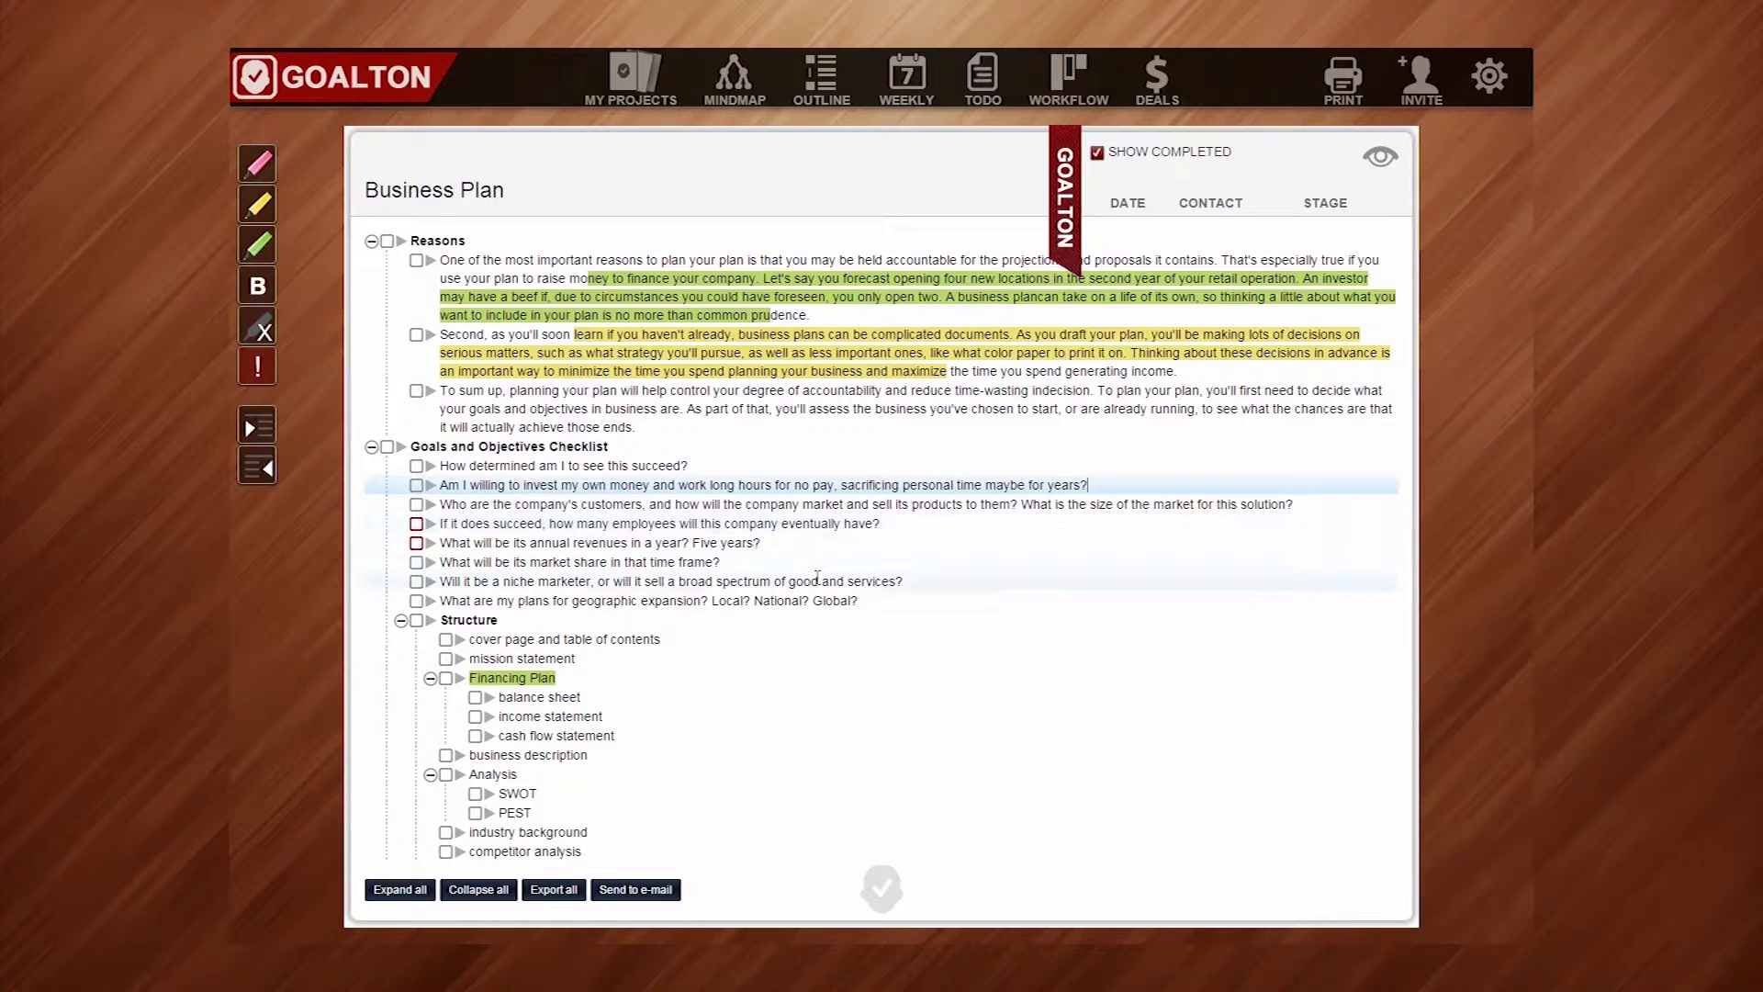
{"action": "left_click", "coordinate": [564, 466]}
Step: Flag the 'How determined' and 'Am I willing' questions as high priority
{"action": "left_click", "coordinate": [258, 367]}
{"action": "left_click", "coordinate": [467, 485]}
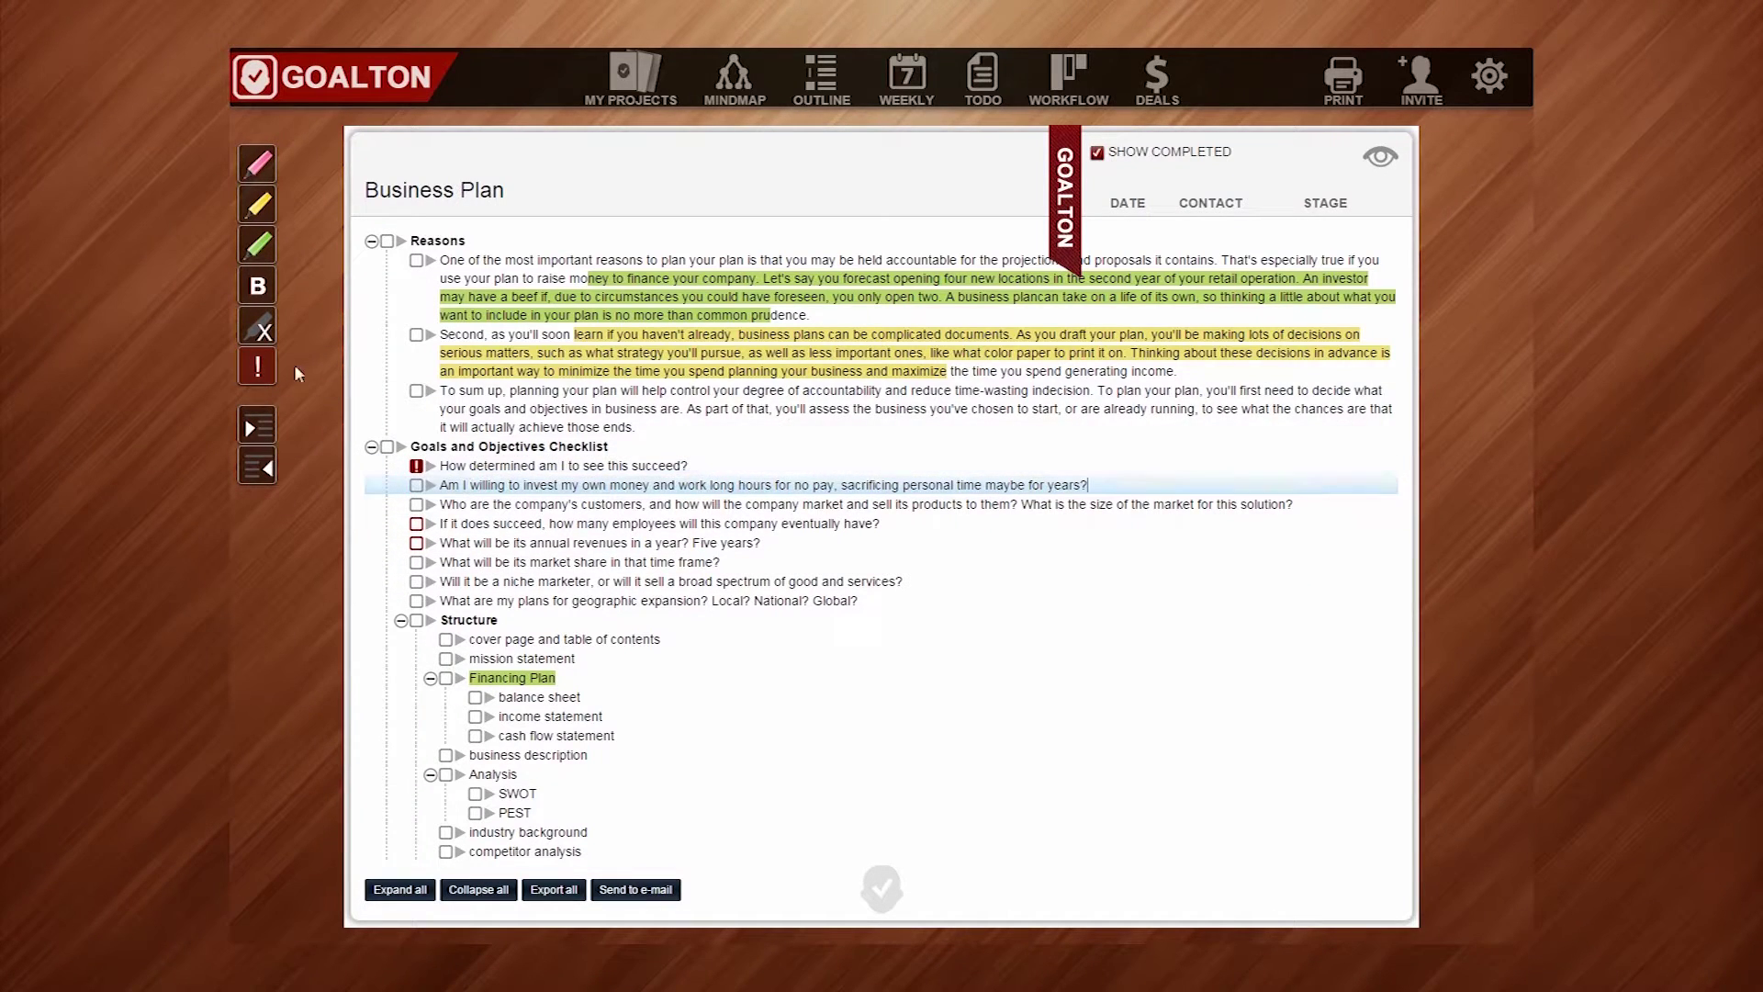
{"action": "left_click", "coordinate": [268, 362]}
{"action": "key", "text": "Down"}
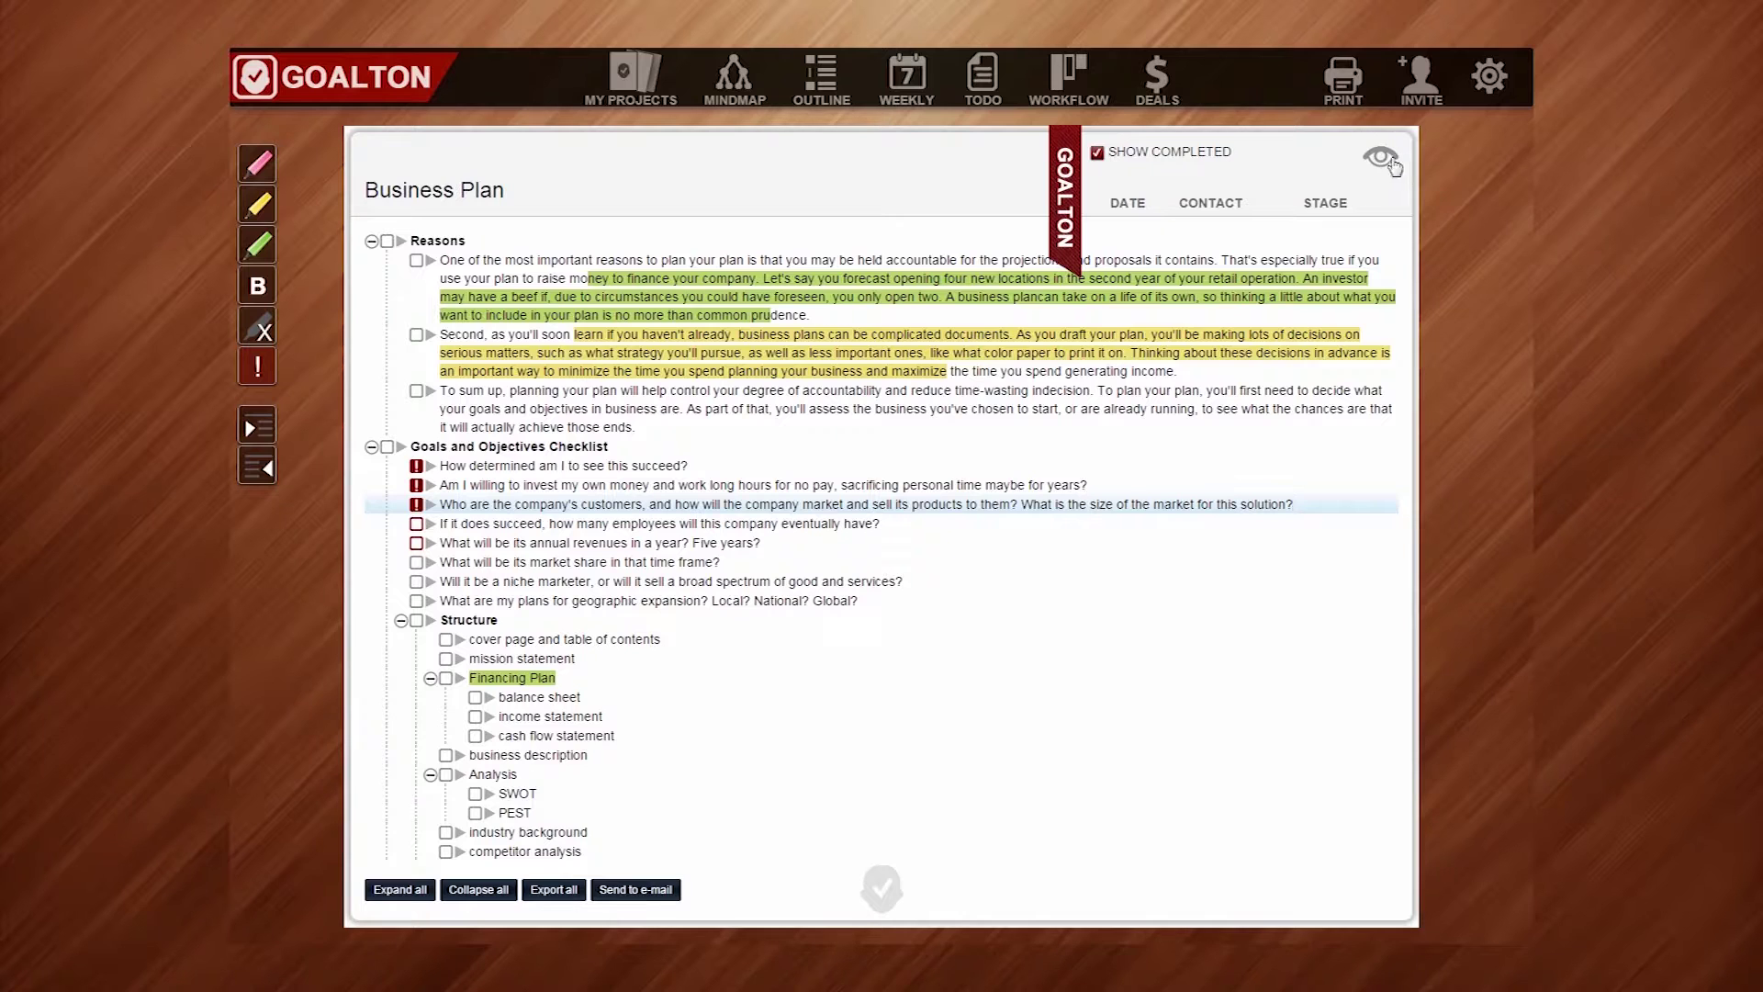
Step: Show the Date, Contact and Stage columns and open Structure's date picker
{"action": "left_click", "coordinate": [1379, 156]}
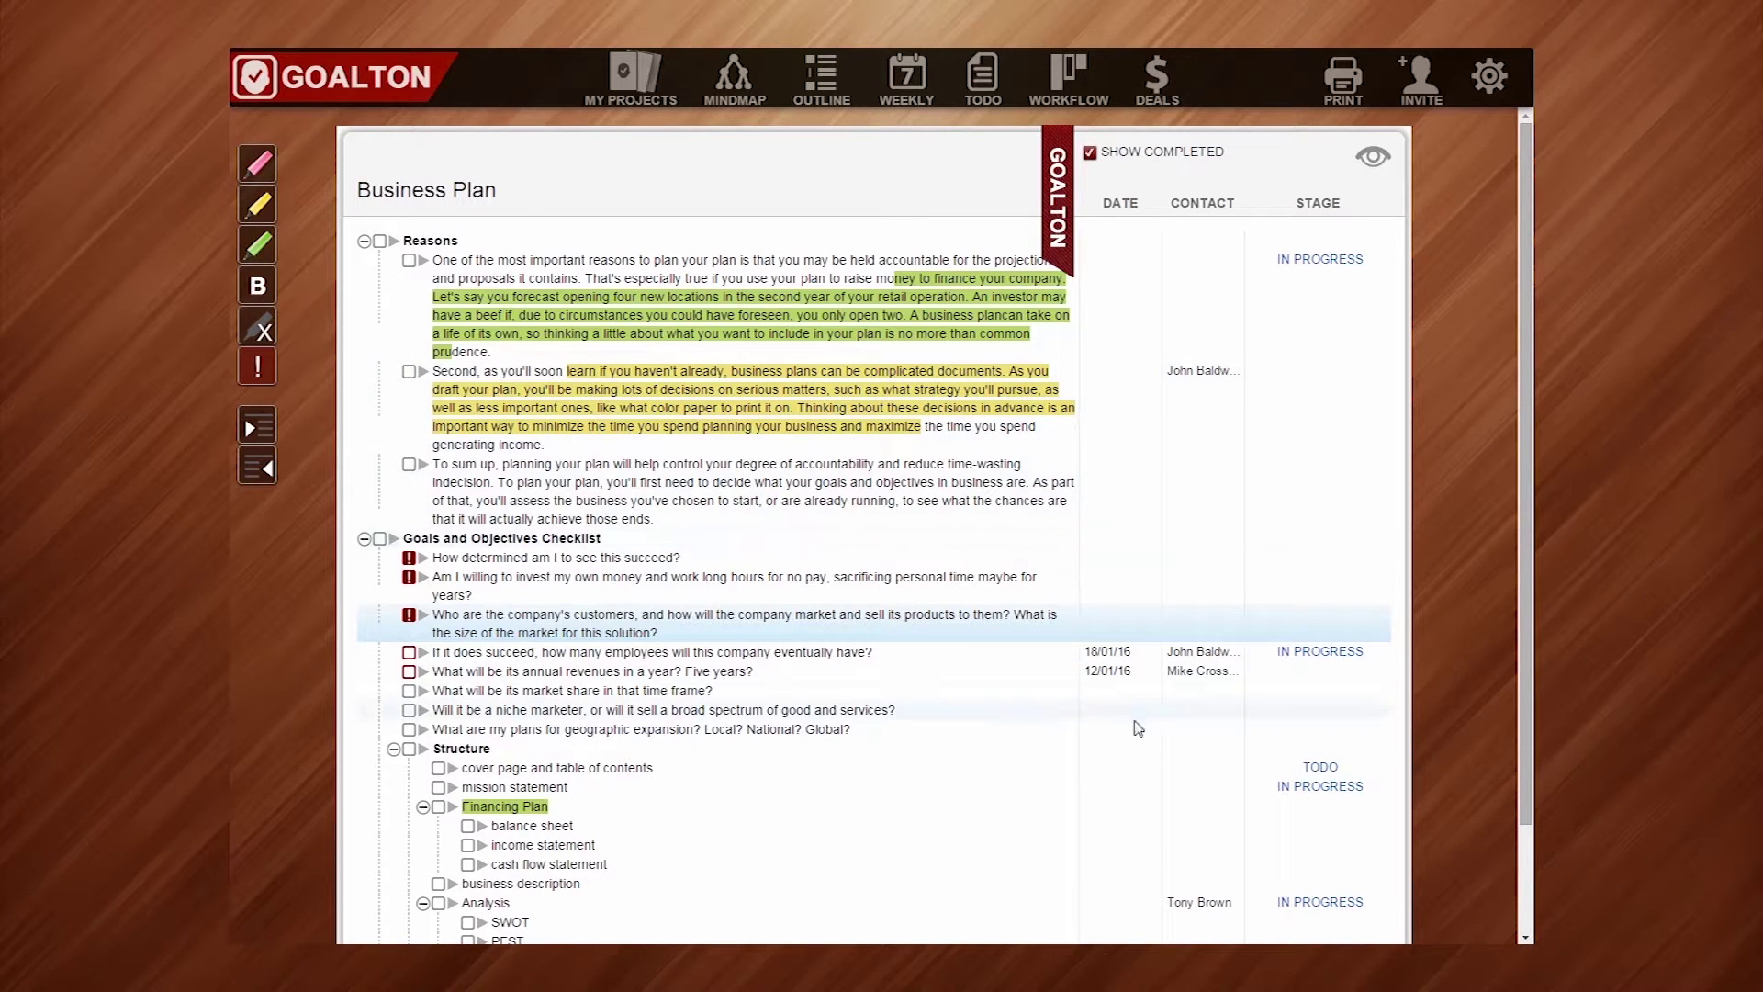
{"action": "left_click", "coordinate": [1119, 753]}
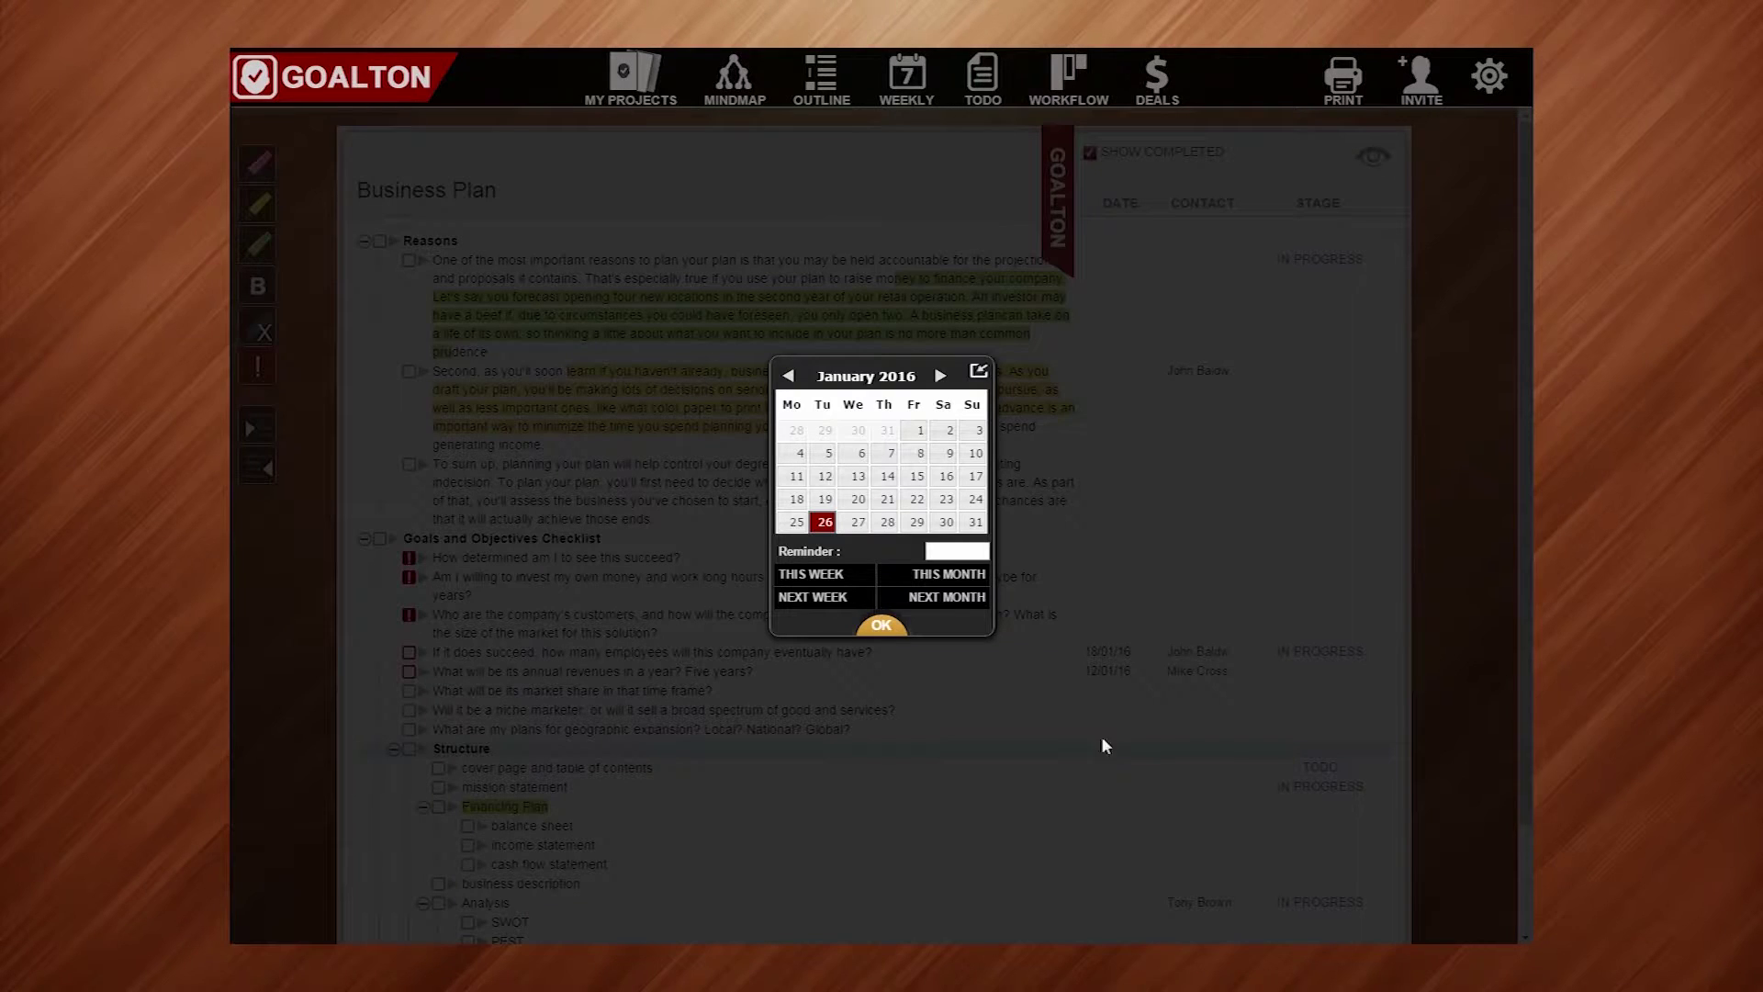
Step: Set the Structure deadline to 27/01/16
{"action": "left_click", "coordinate": [917, 521]}
{"action": "left_click", "coordinate": [855, 524]}
{"action": "left_click", "coordinate": [889, 628]}
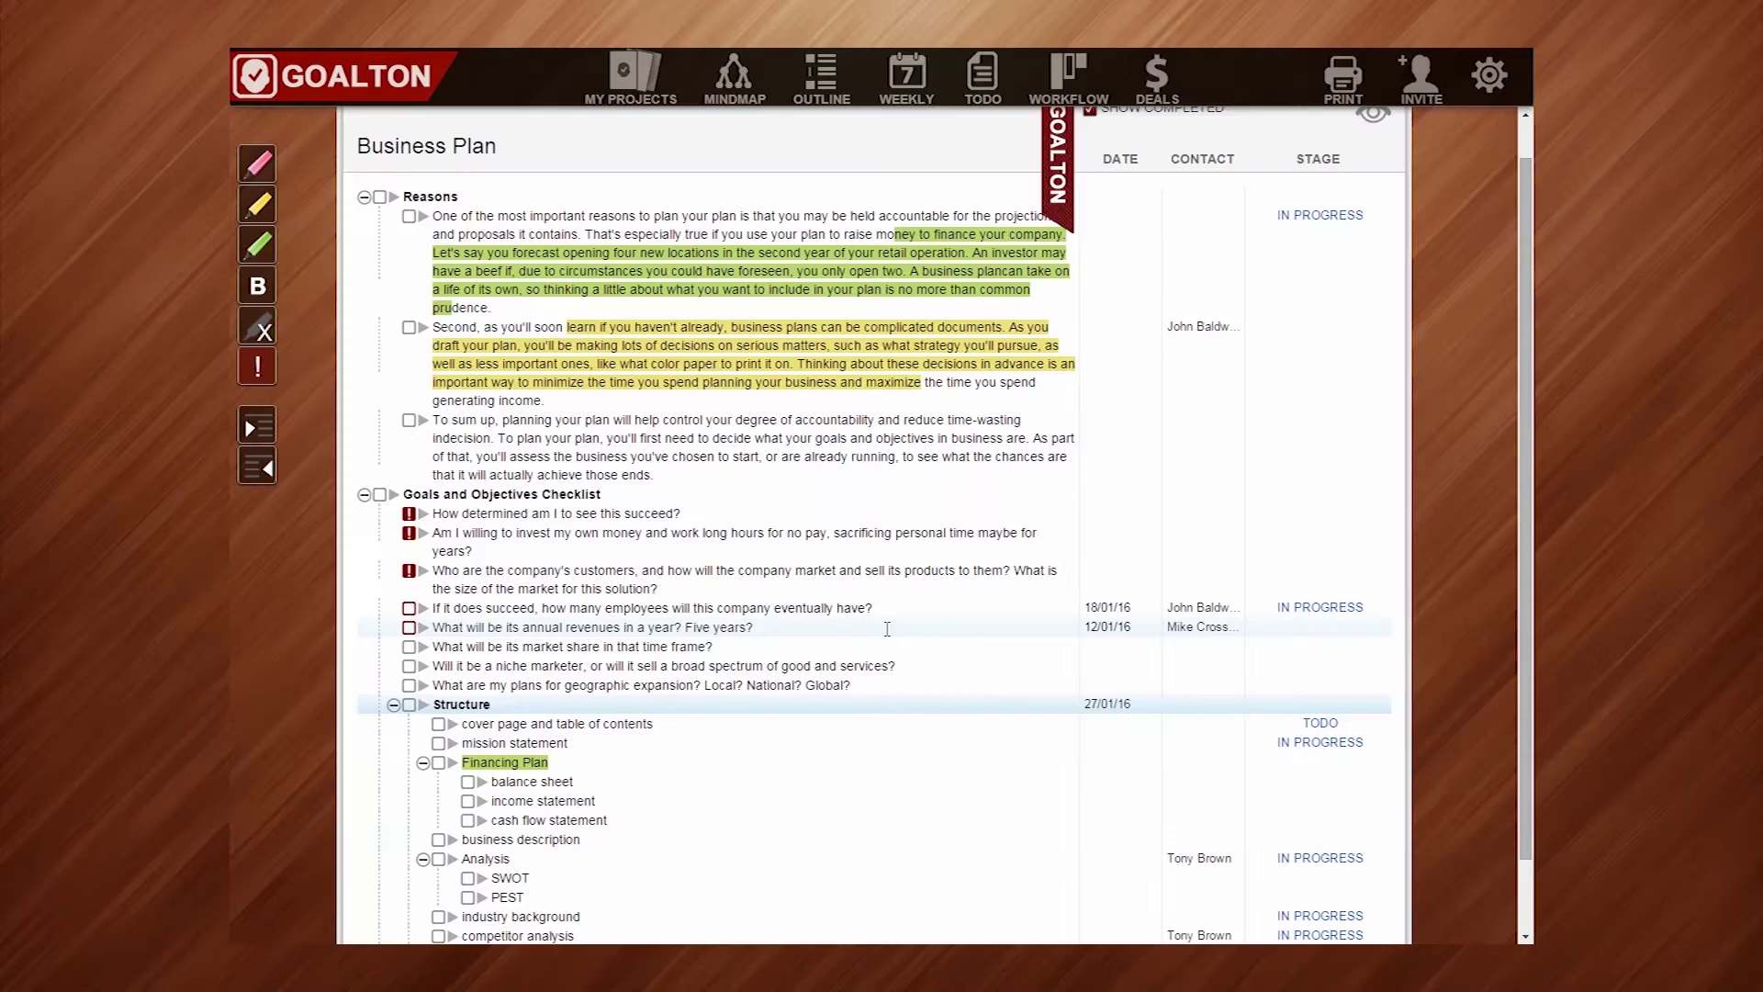
Step: Set the cover page and table of contents deadline to 31/01/16
{"action": "left_click", "coordinate": [1111, 726]}
{"action": "left_click", "coordinate": [886, 521]}
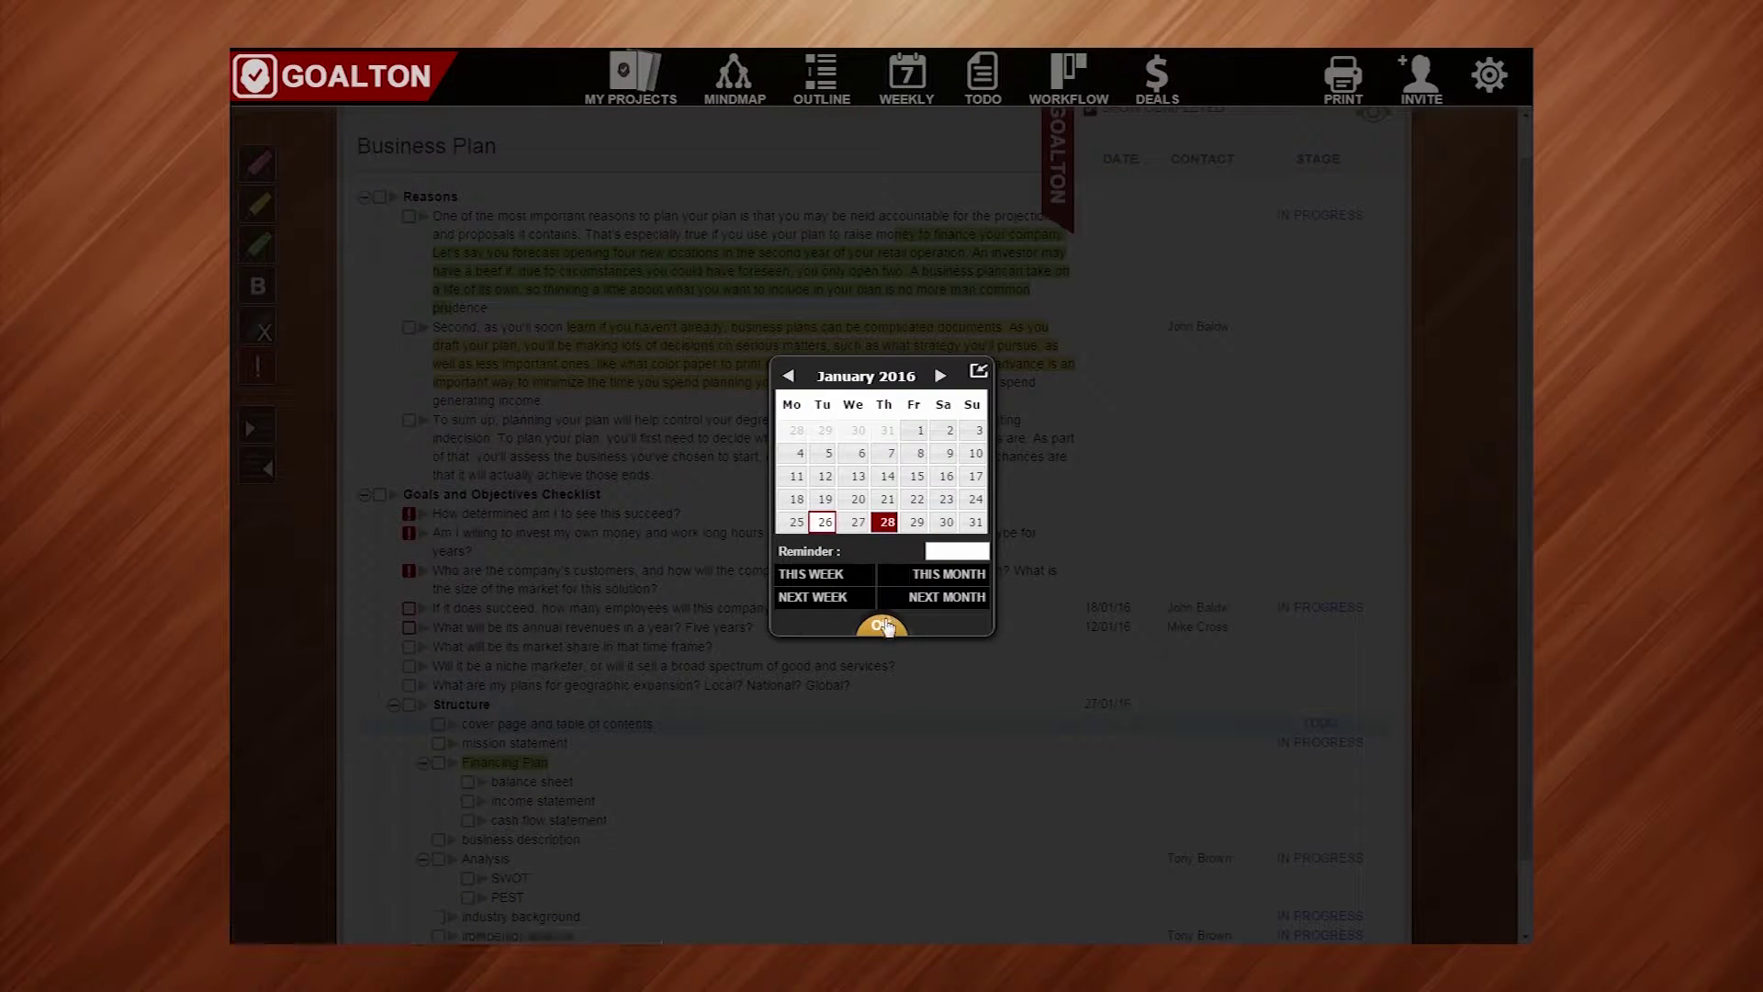
{"action": "left_click", "coordinate": [931, 580]}
{"action": "left_click", "coordinate": [884, 626]}
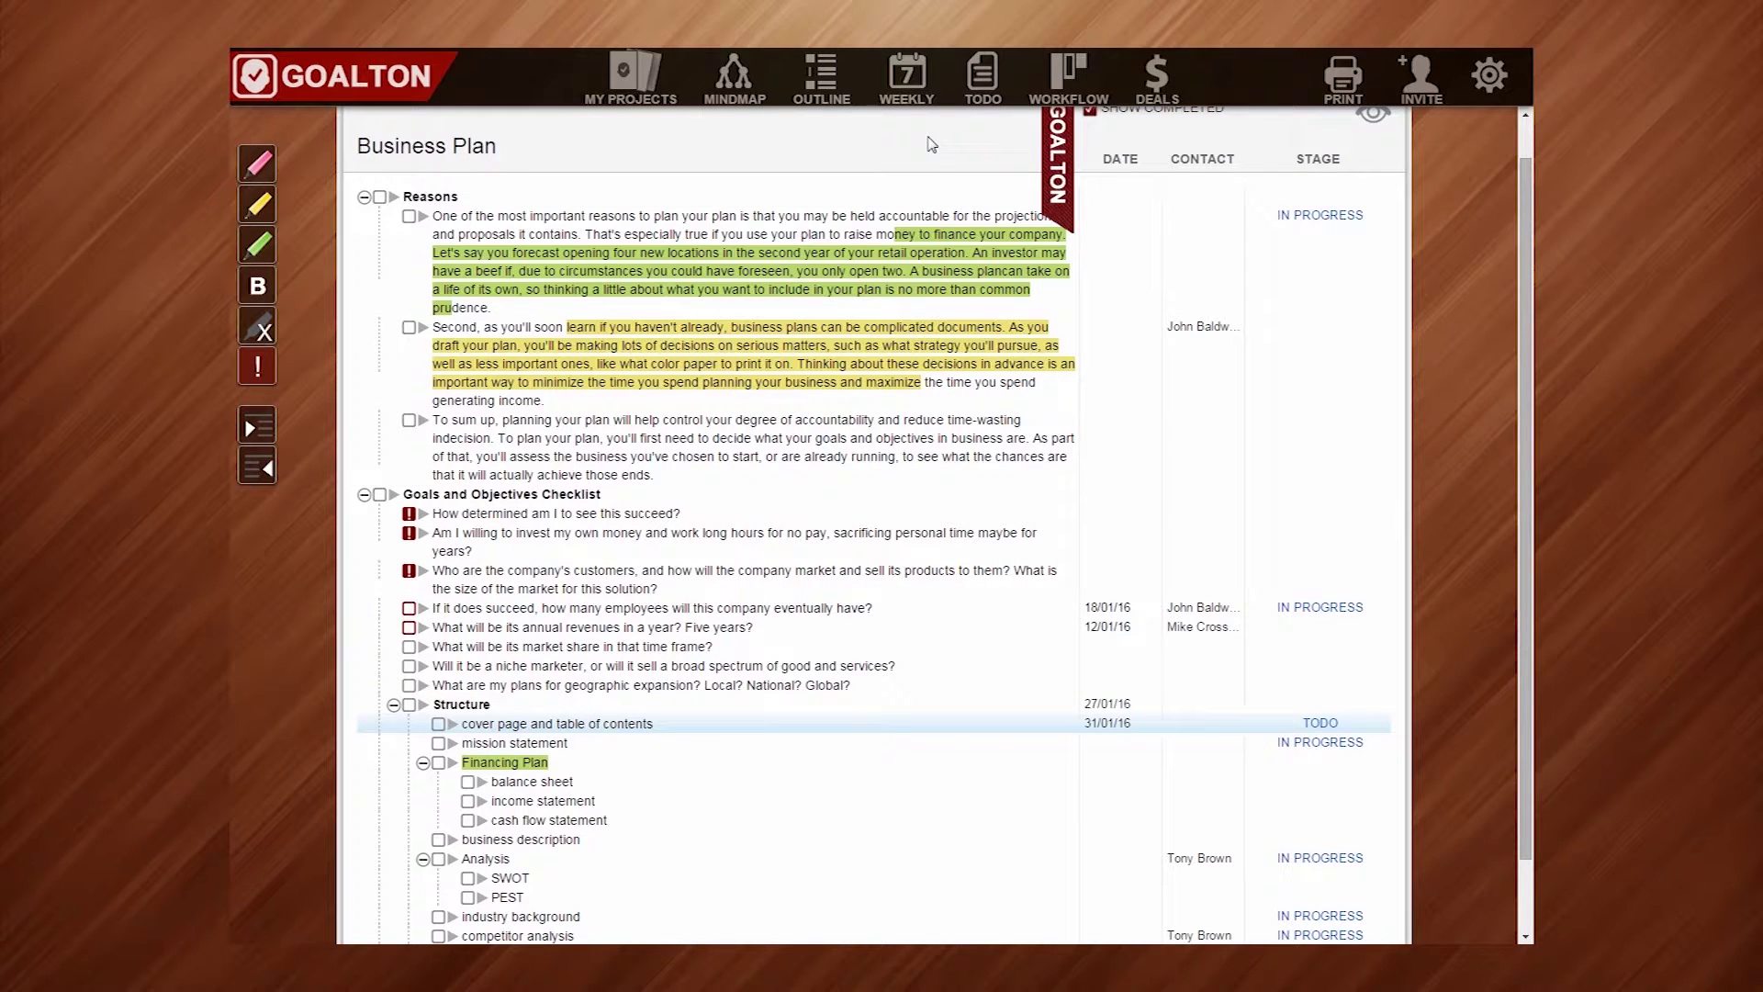
Step: Check the weekly planner, return to the Business Plan outline, and expand all items
{"action": "left_click", "coordinate": [912, 81]}
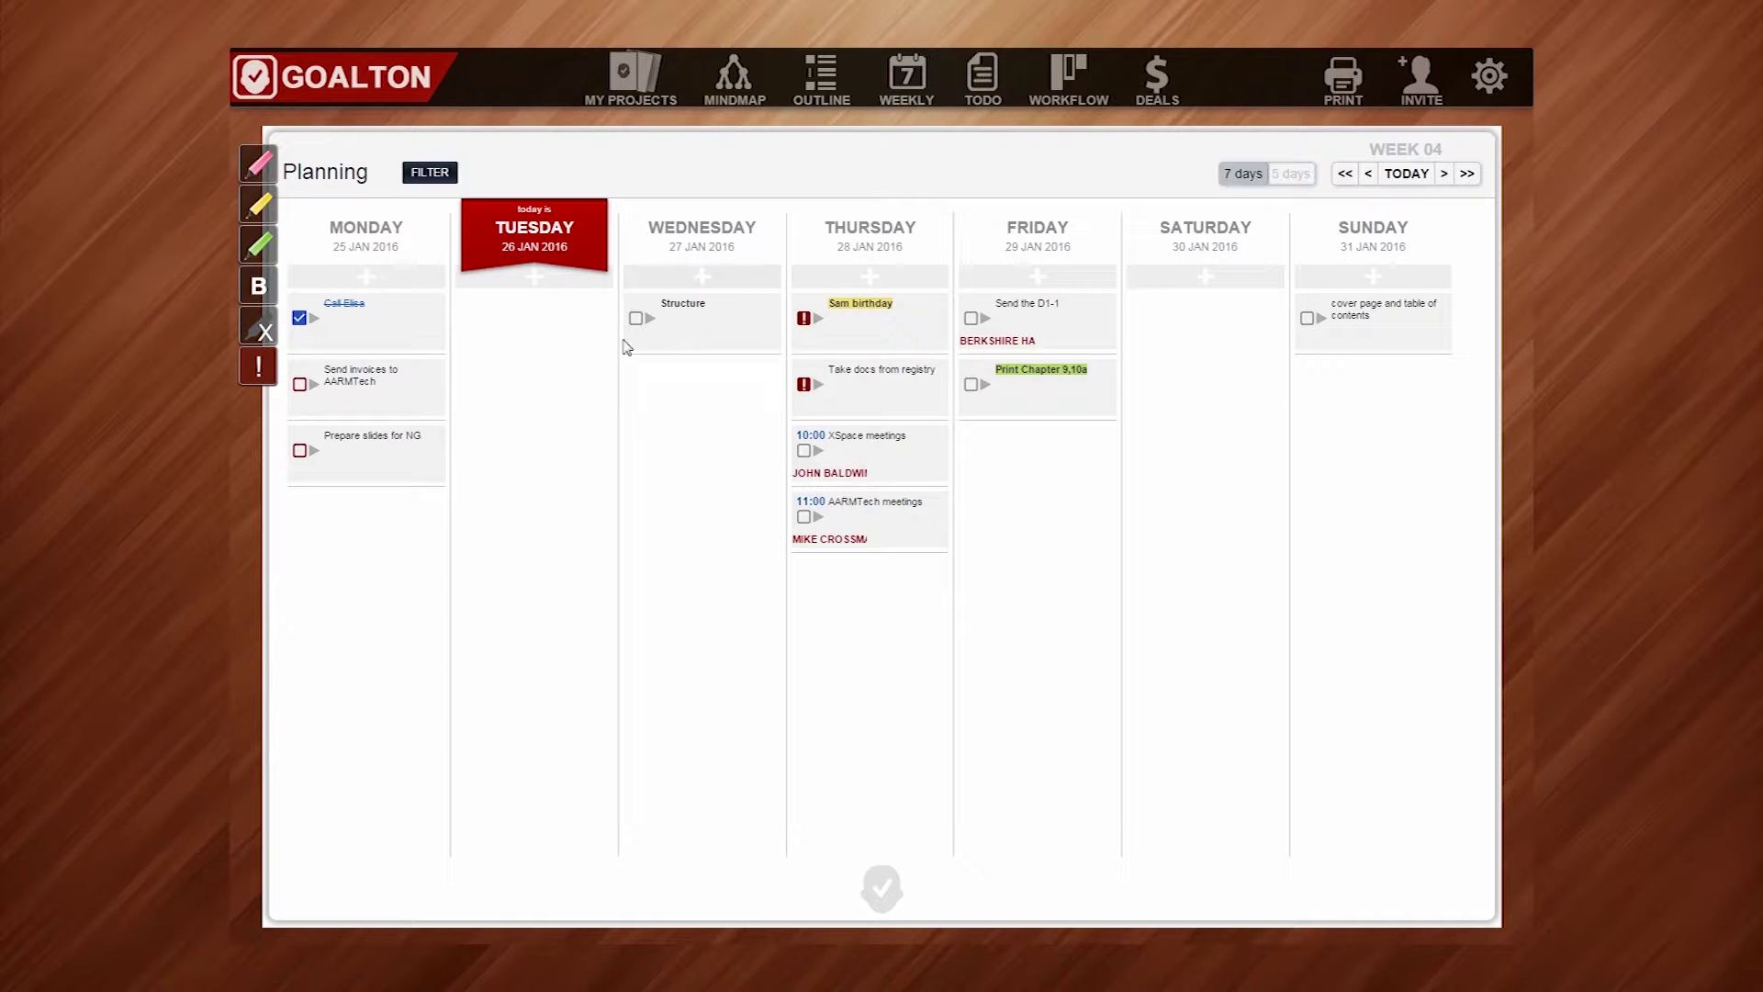
{"action": "left_click", "coordinate": [809, 77]}
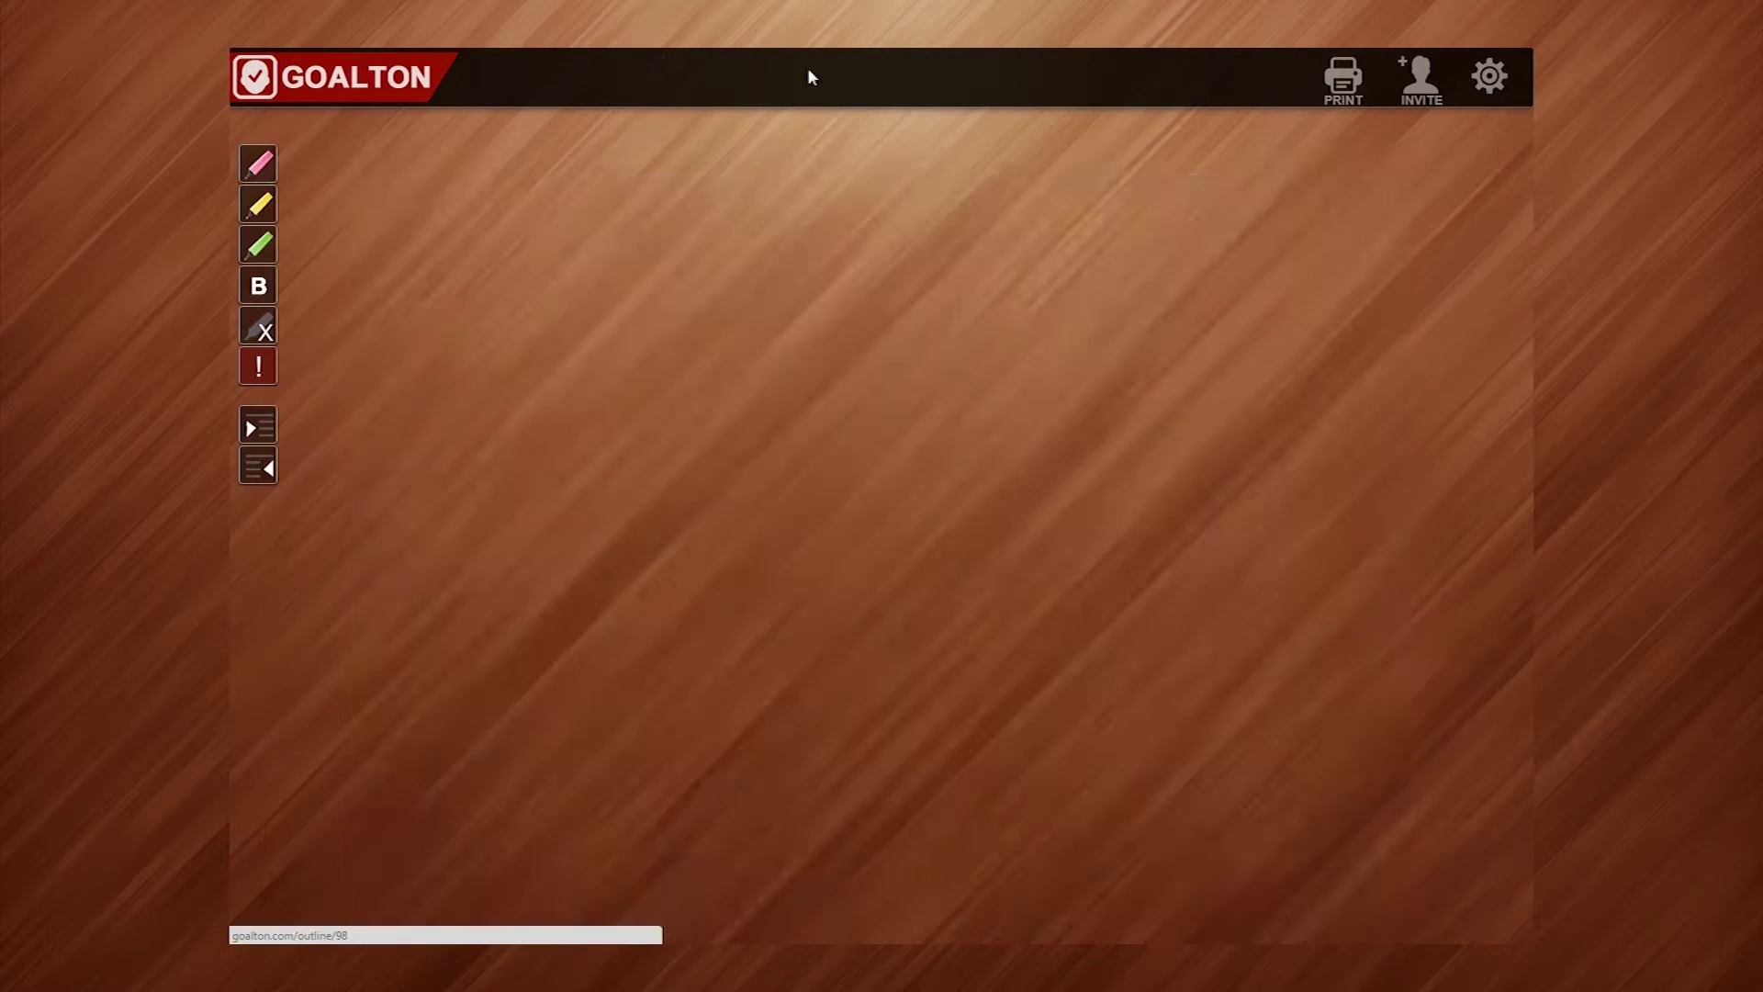
{"action": "left_click", "coordinate": [428, 299]}
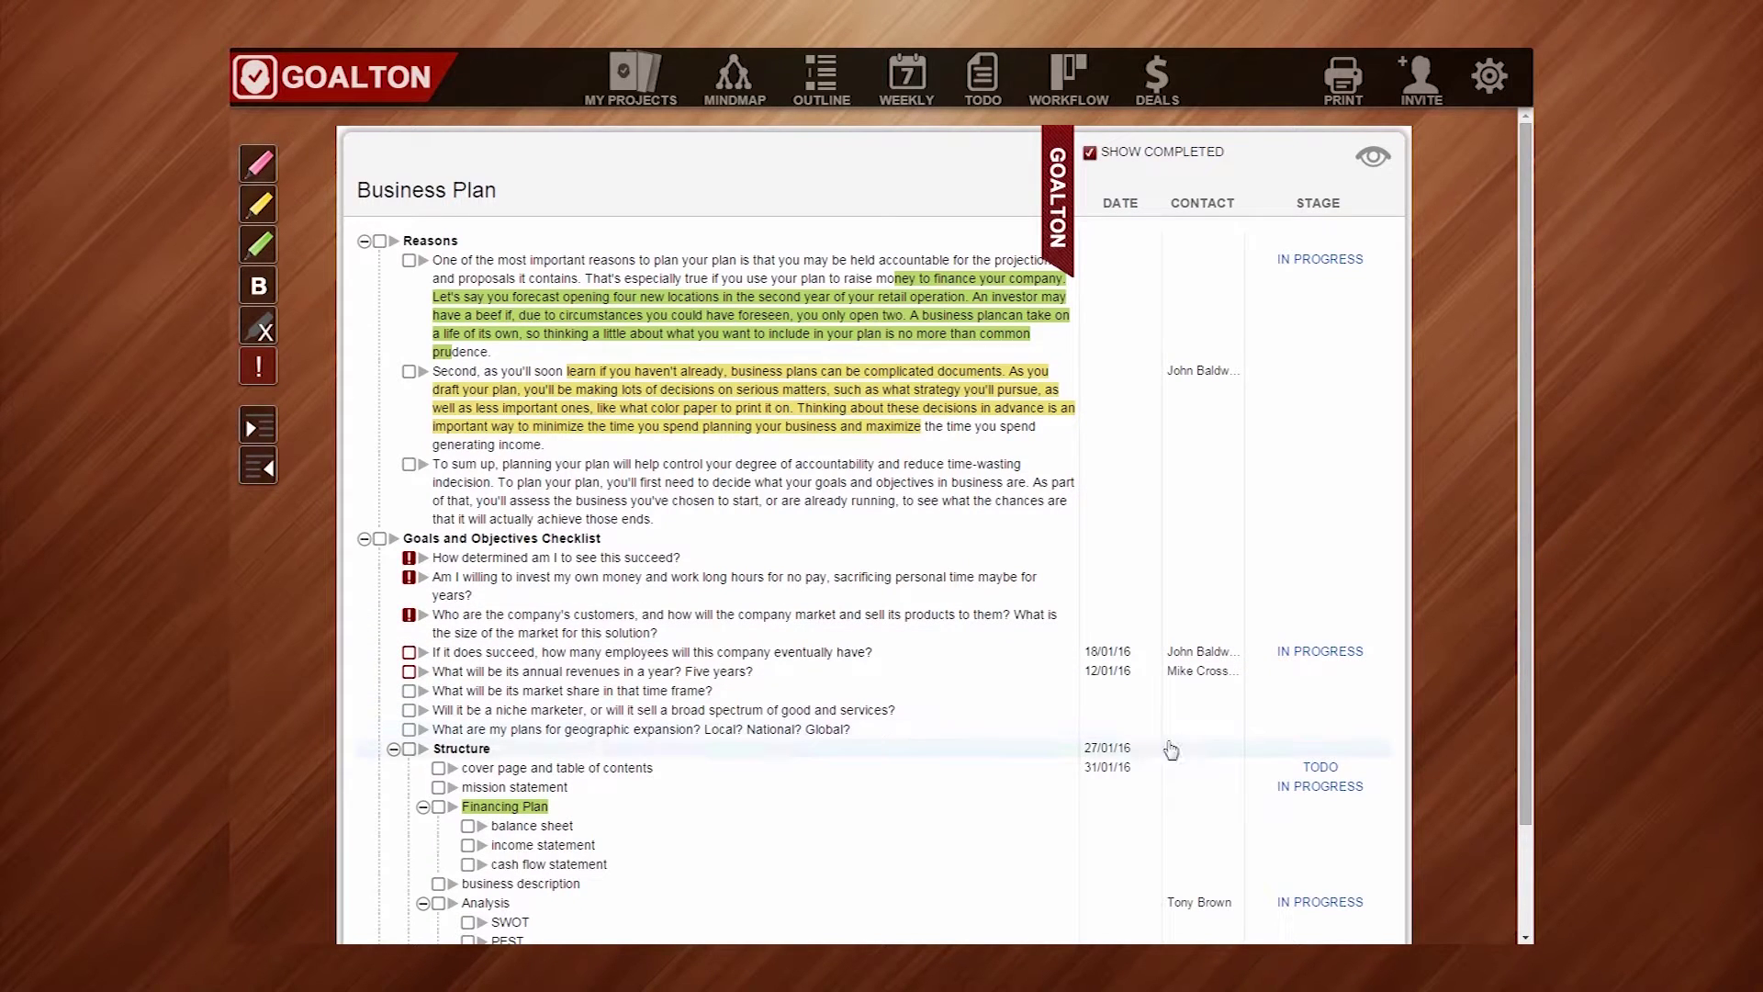
{"action": "left_click", "coordinate": [1194, 776]}
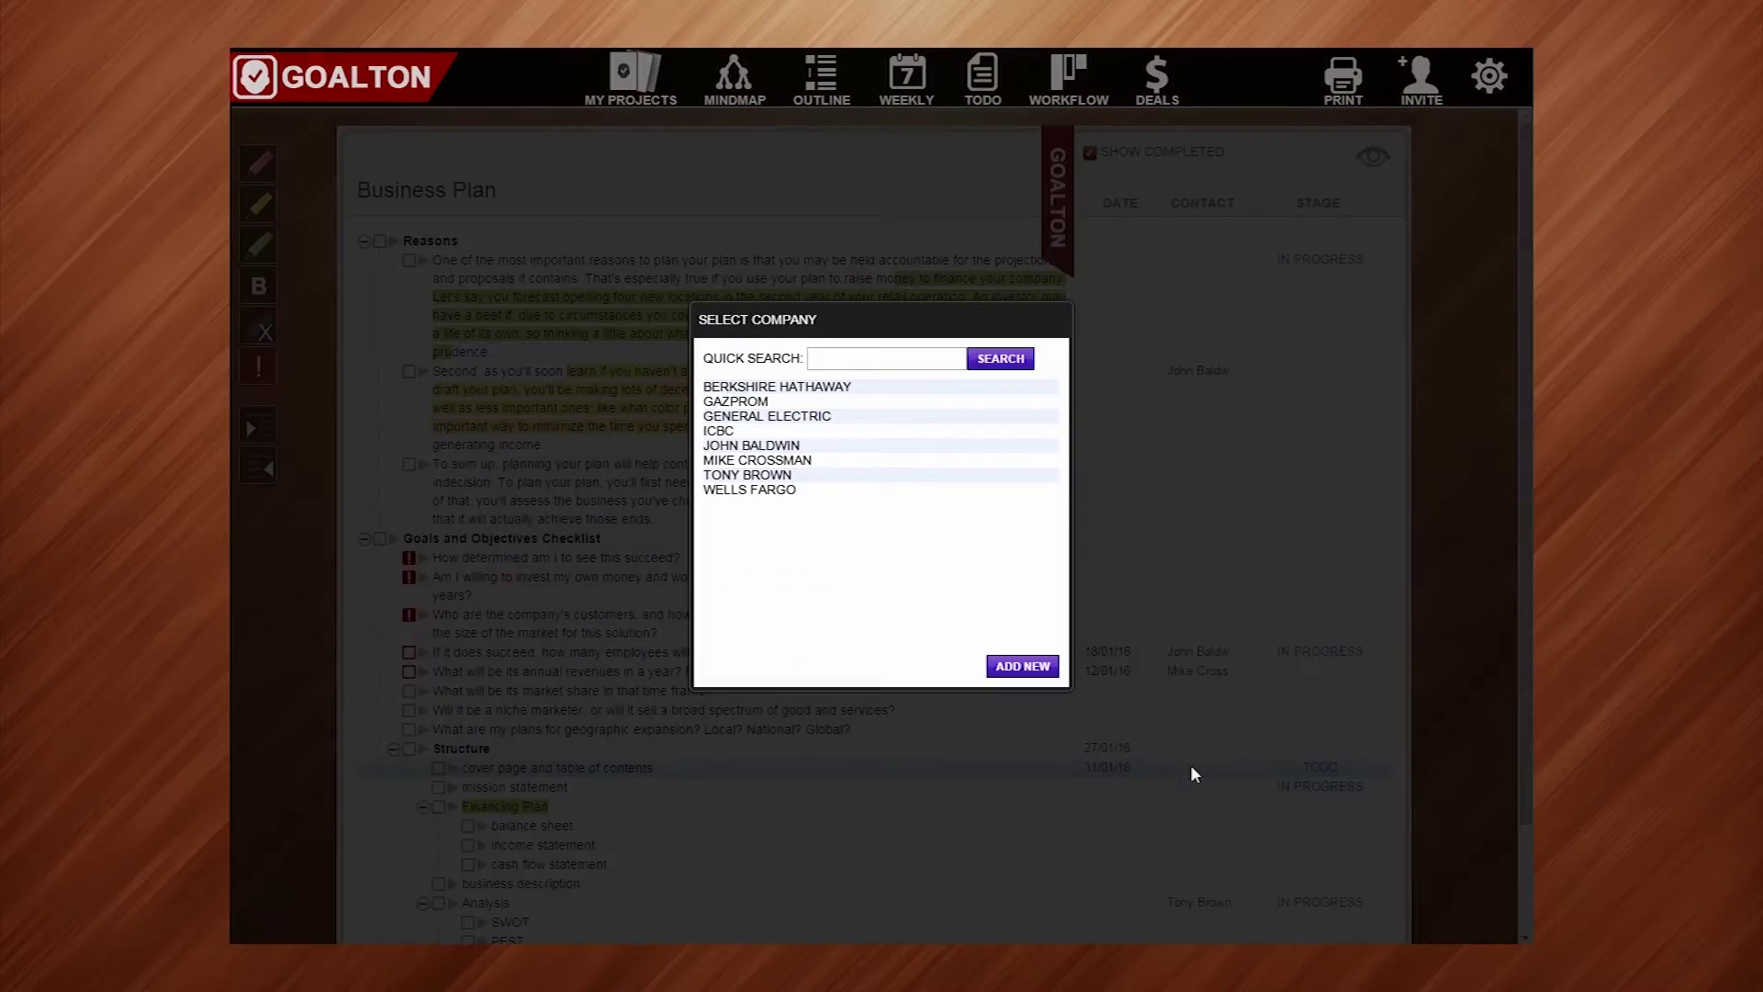
{"action": "left_click", "coordinate": [730, 447]}
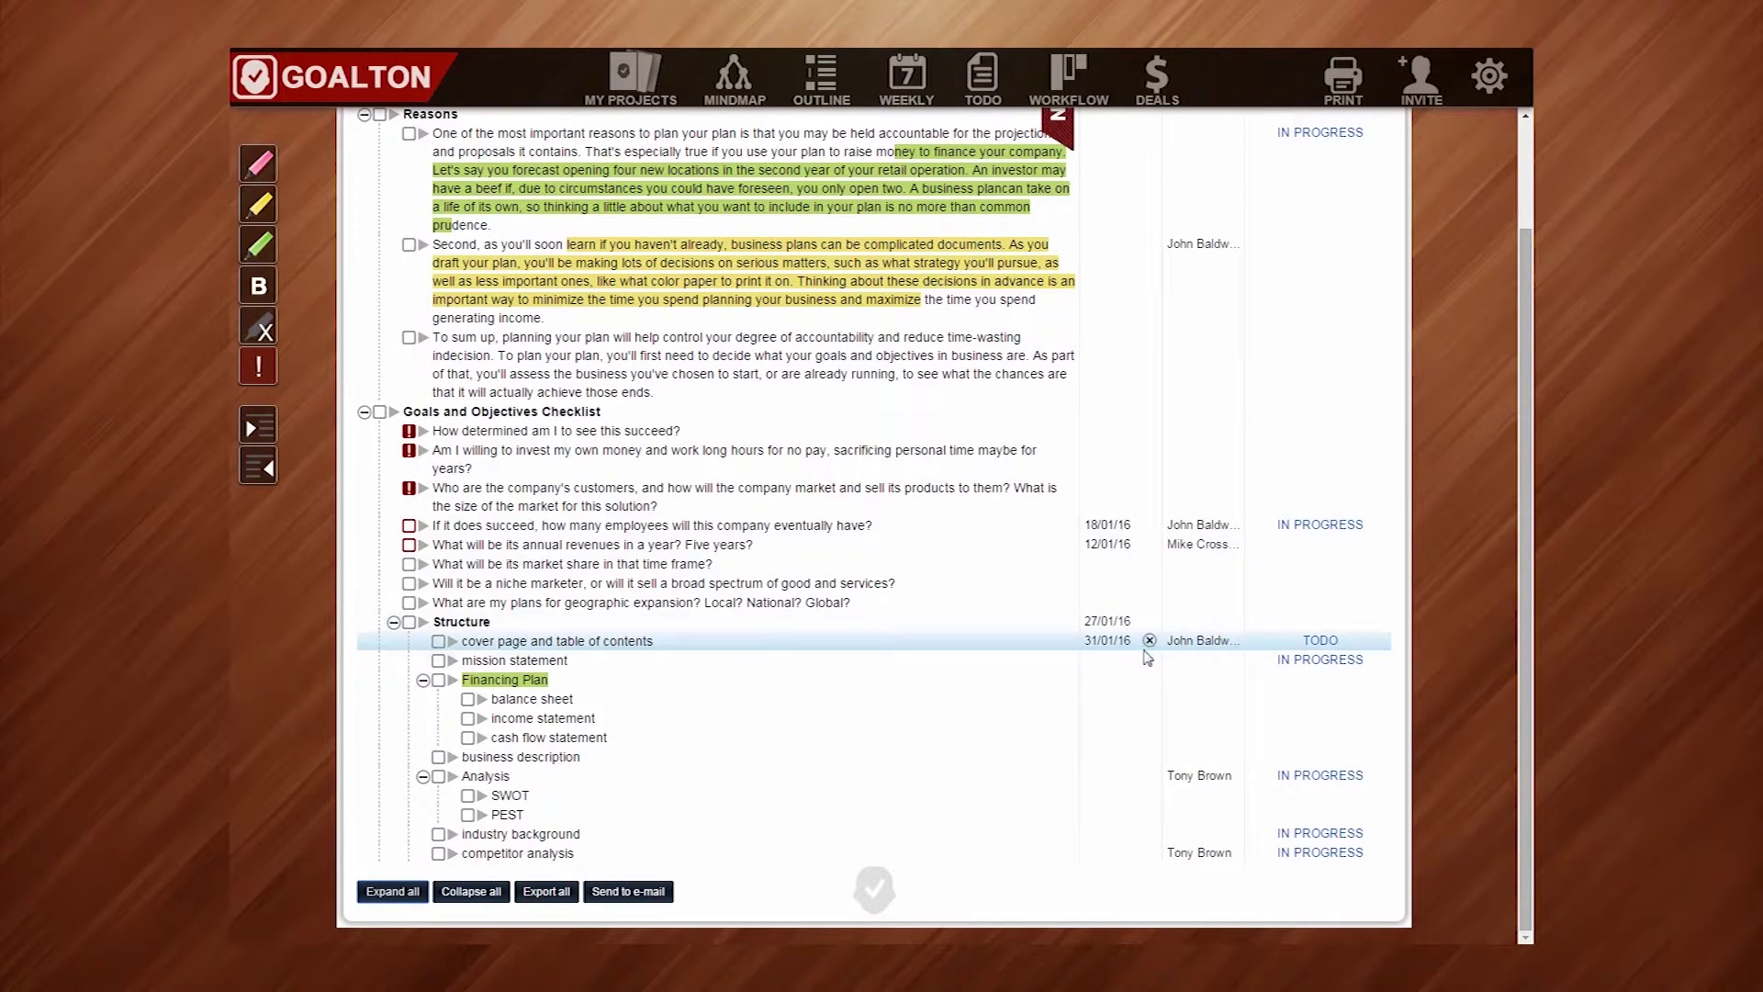
{"action": "mouse_move", "coordinate": [1198, 245]}
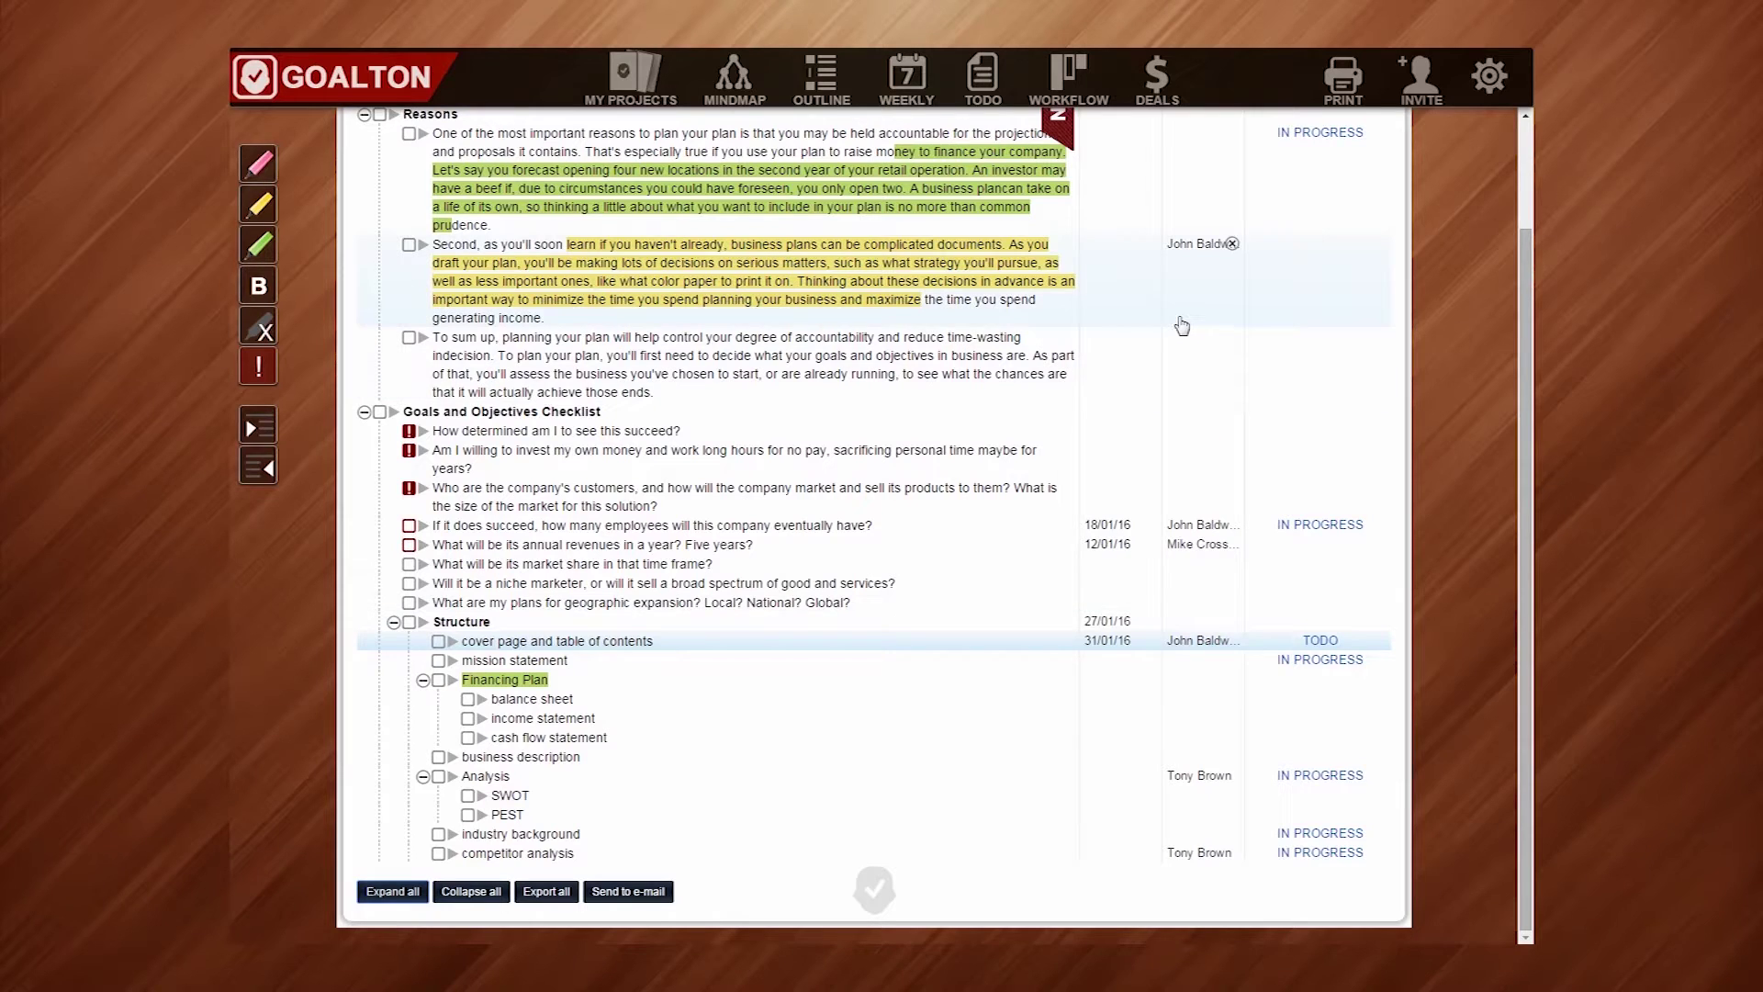
{"action": "left_click", "coordinate": [1182, 527]}
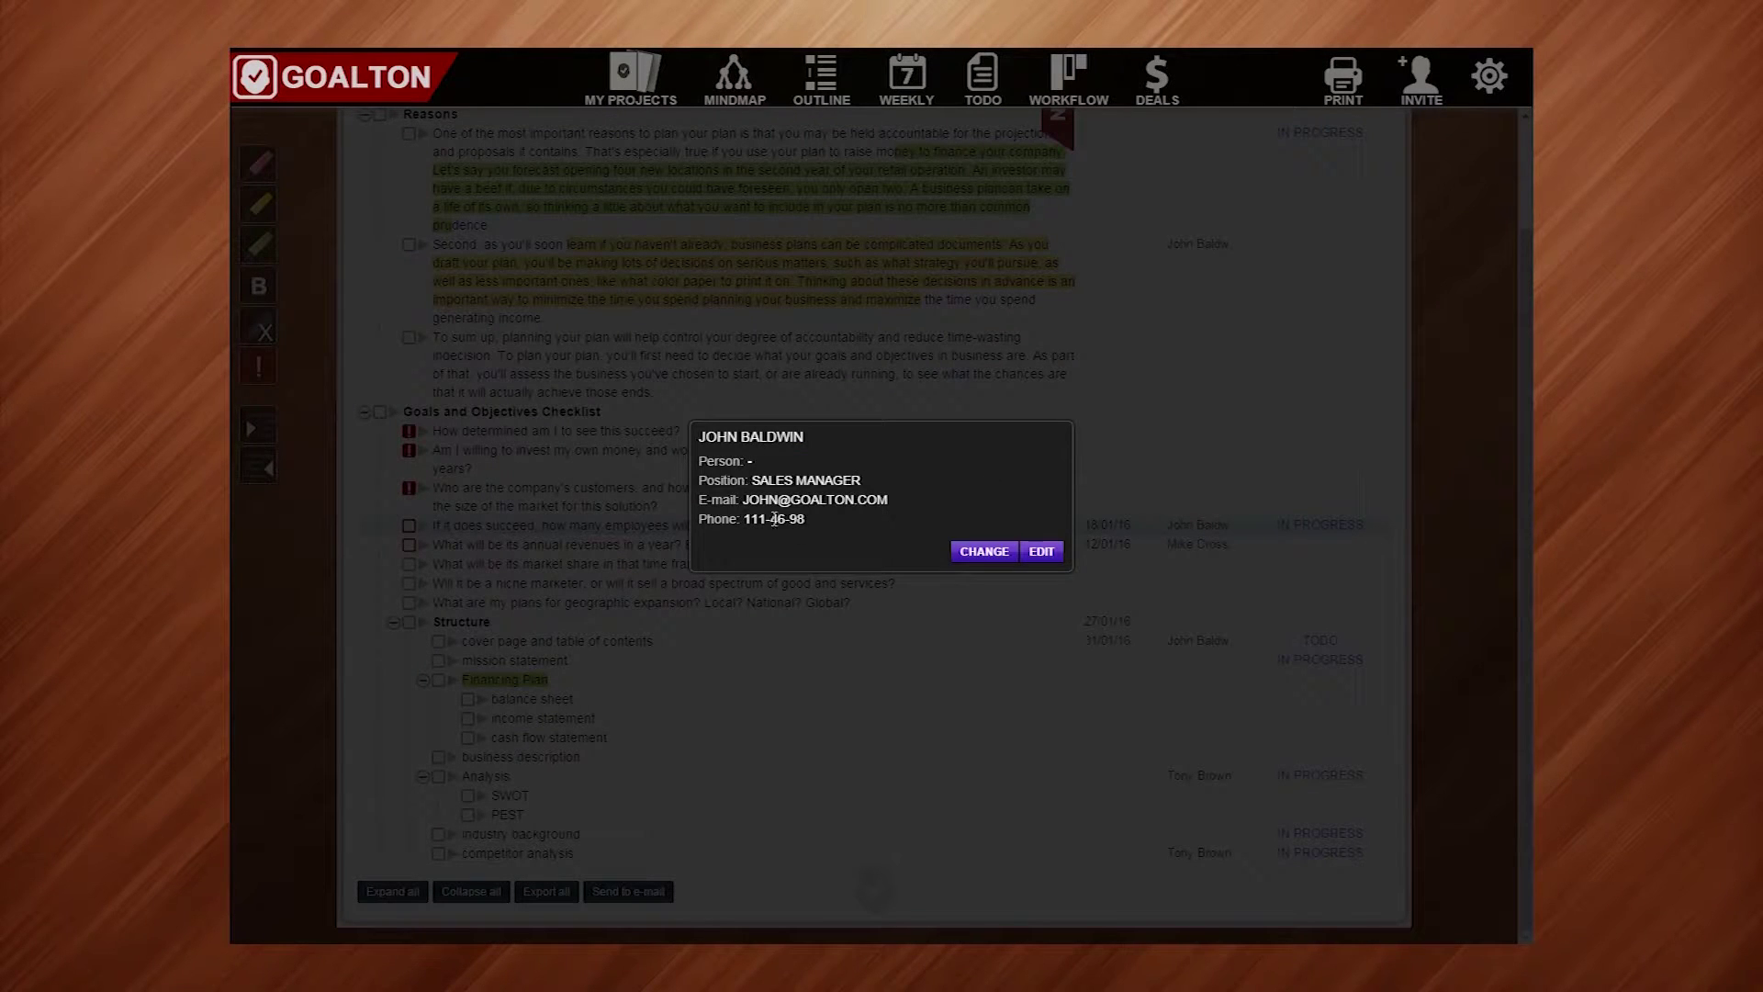
{"action": "left_click", "coordinate": [1184, 455]}
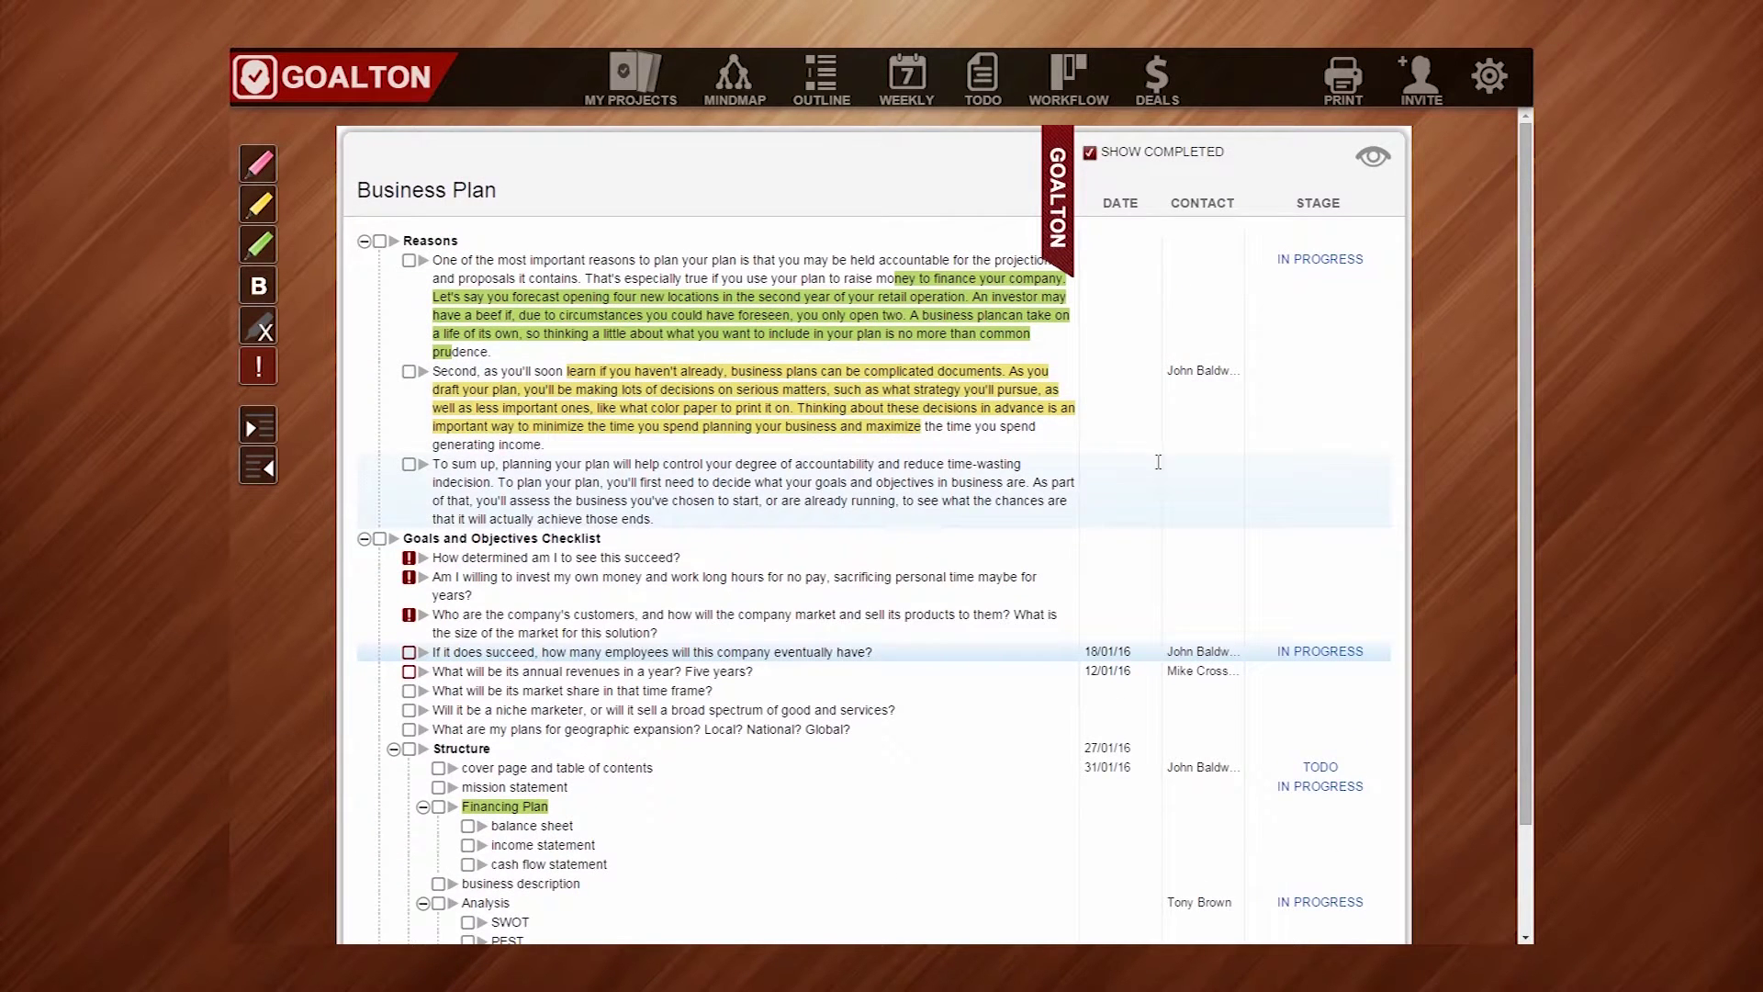
{"action": "scroll", "coordinate": [1175, 464], "scroll_direction": "down", "scroll_amount": 3}
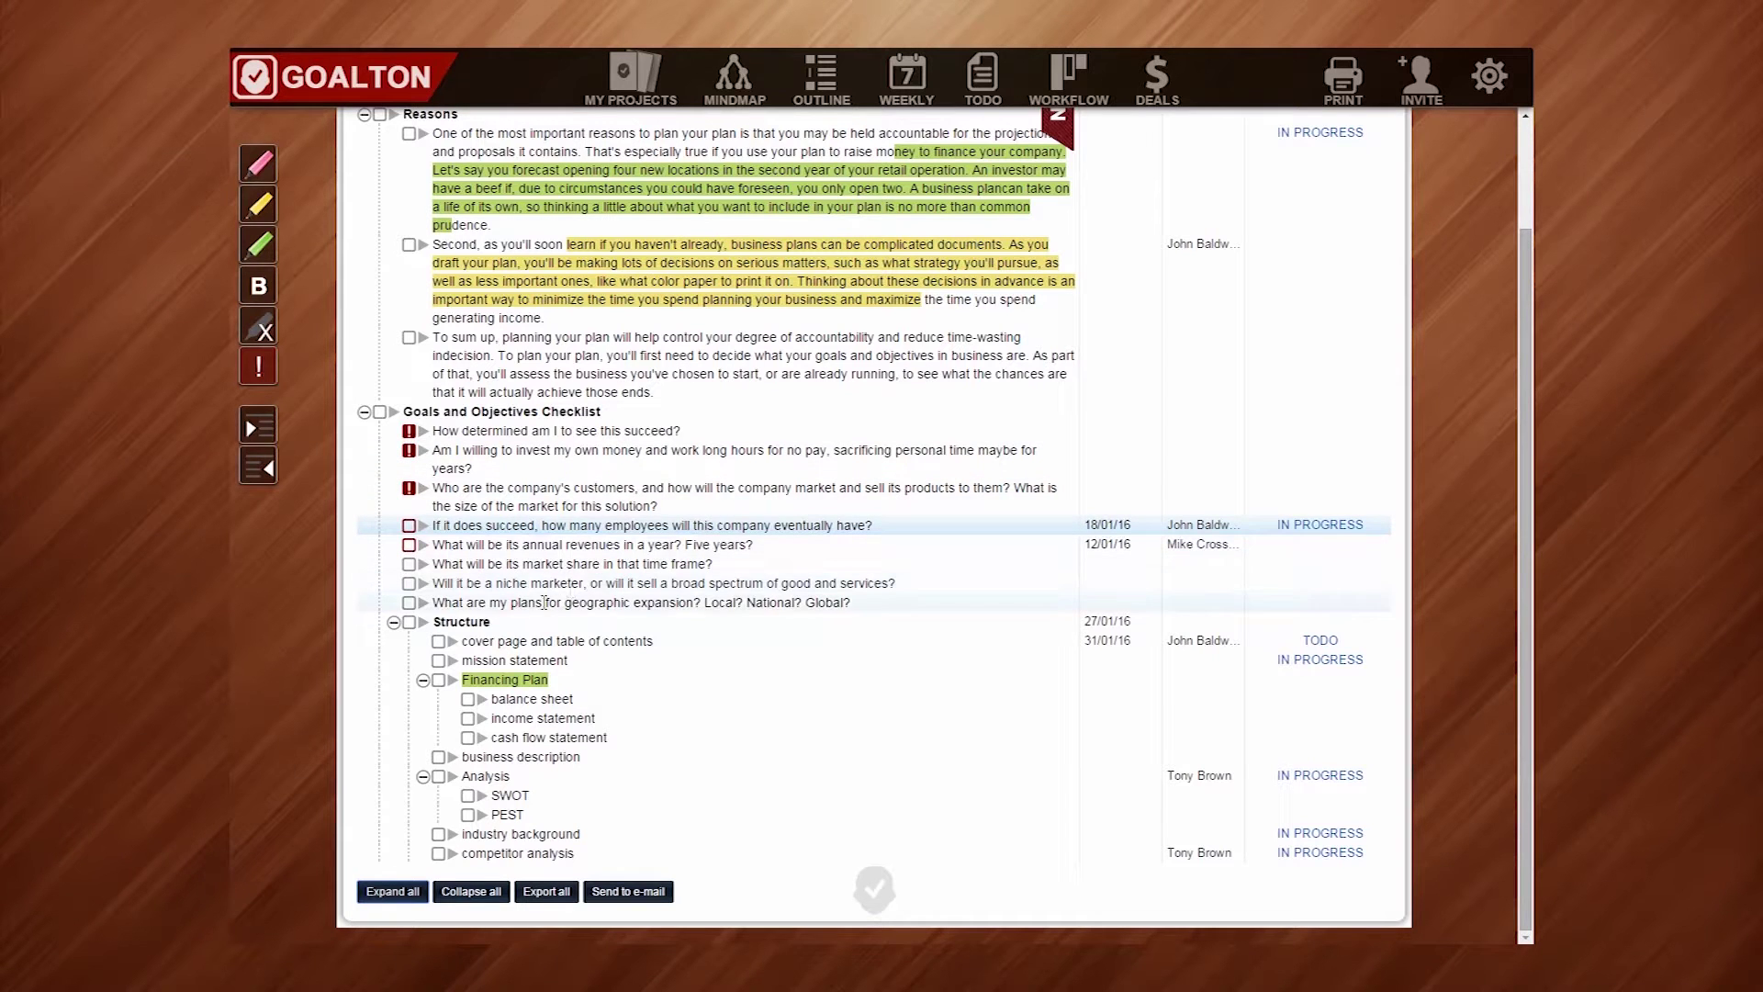
Step: Under Structure > Analysis, add subtasks 1, 1 and 2 after PEST, then return to Business Plan
{"action": "left_click", "coordinate": [424, 623]}
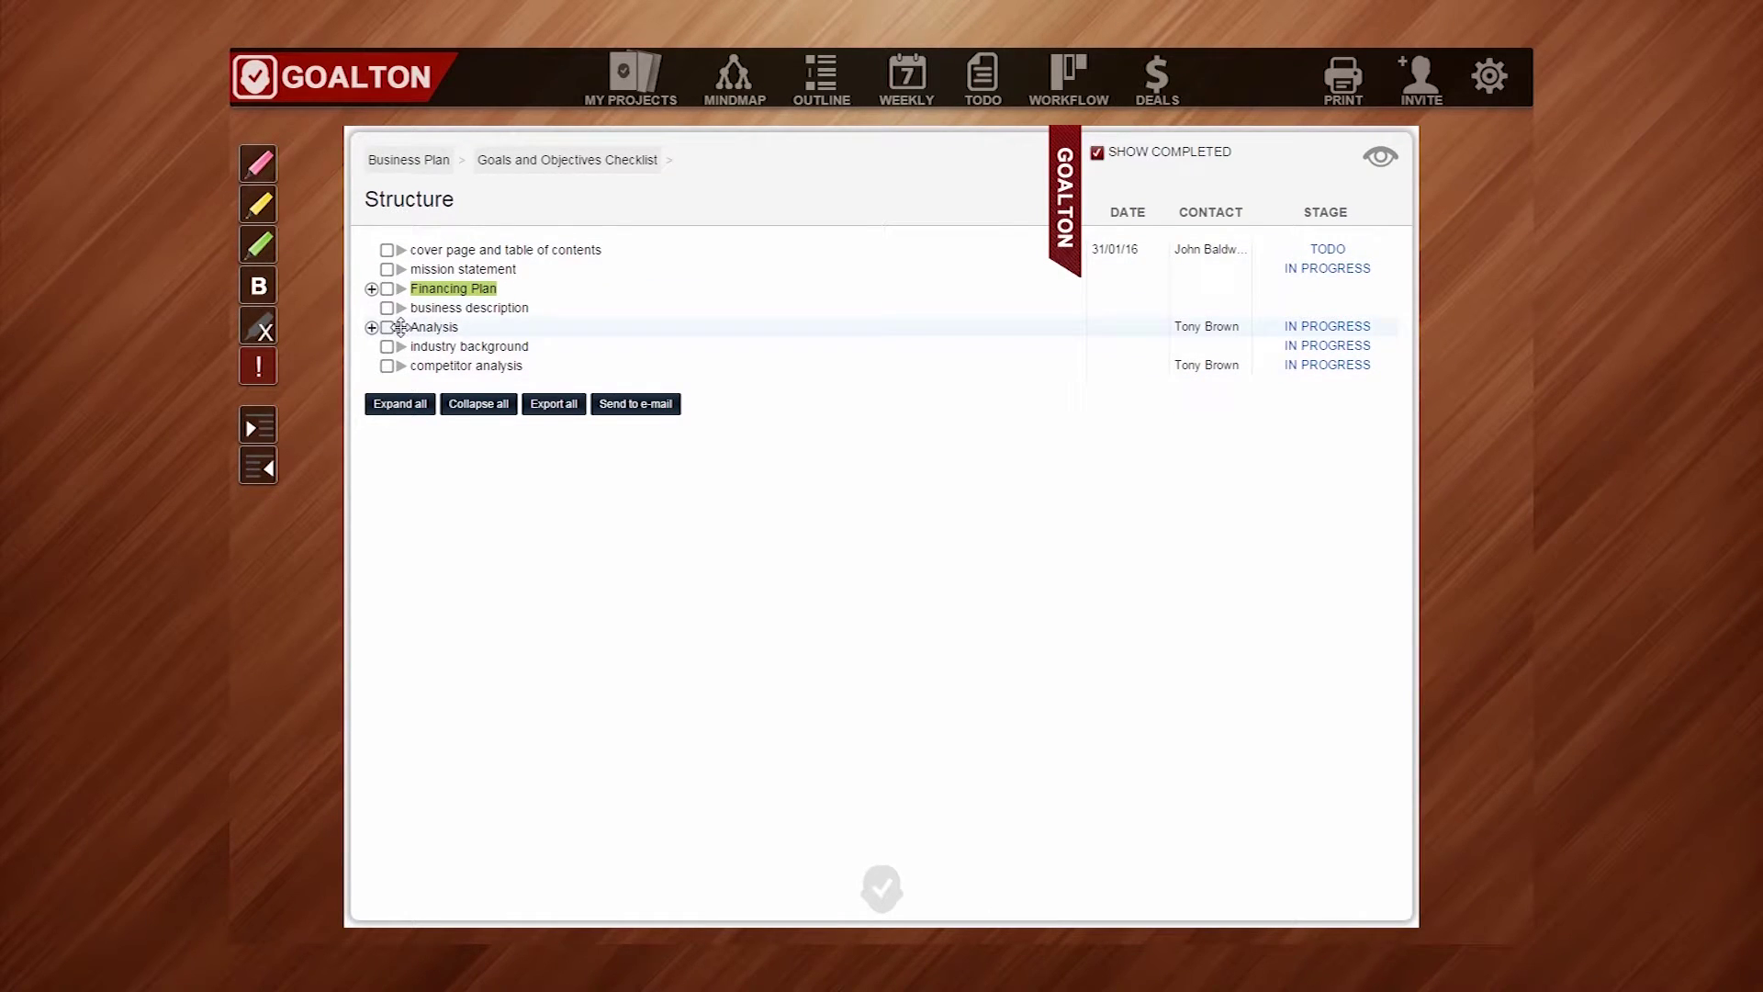
{"action": "left_click", "coordinate": [400, 327]}
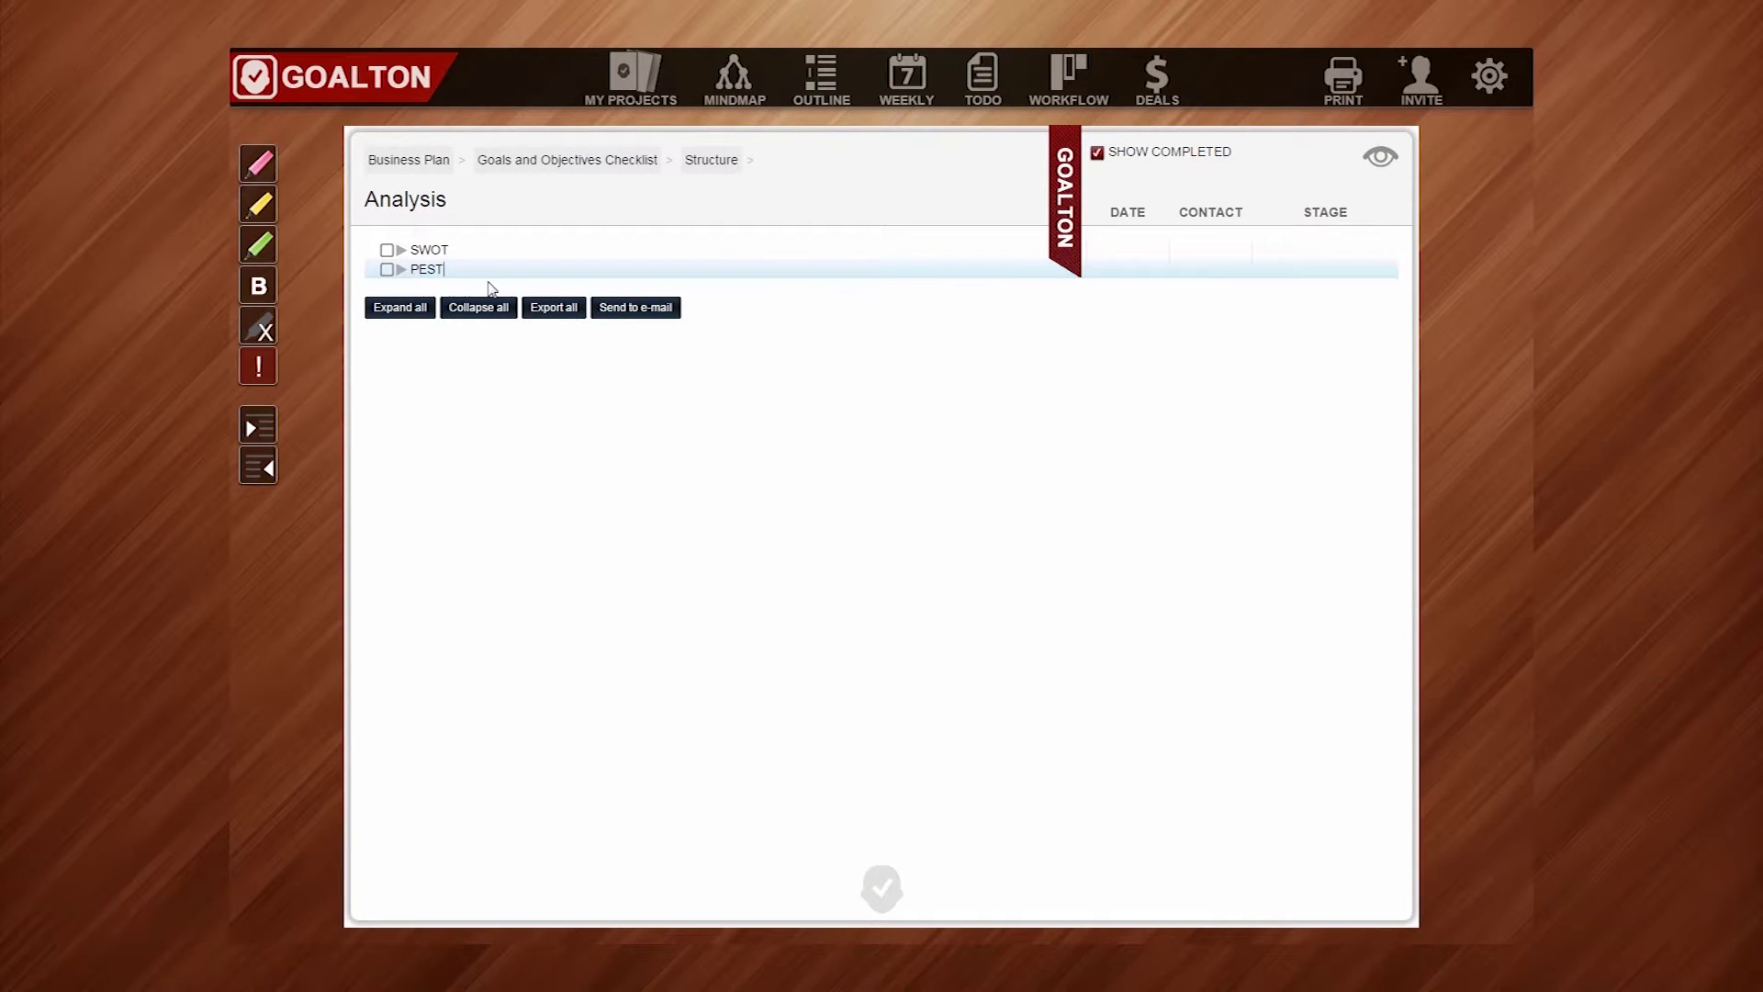
{"action": "left_click", "coordinate": [489, 289]}
{"action": "type", "text": "1"}
{"action": "key", "text": "Return"}
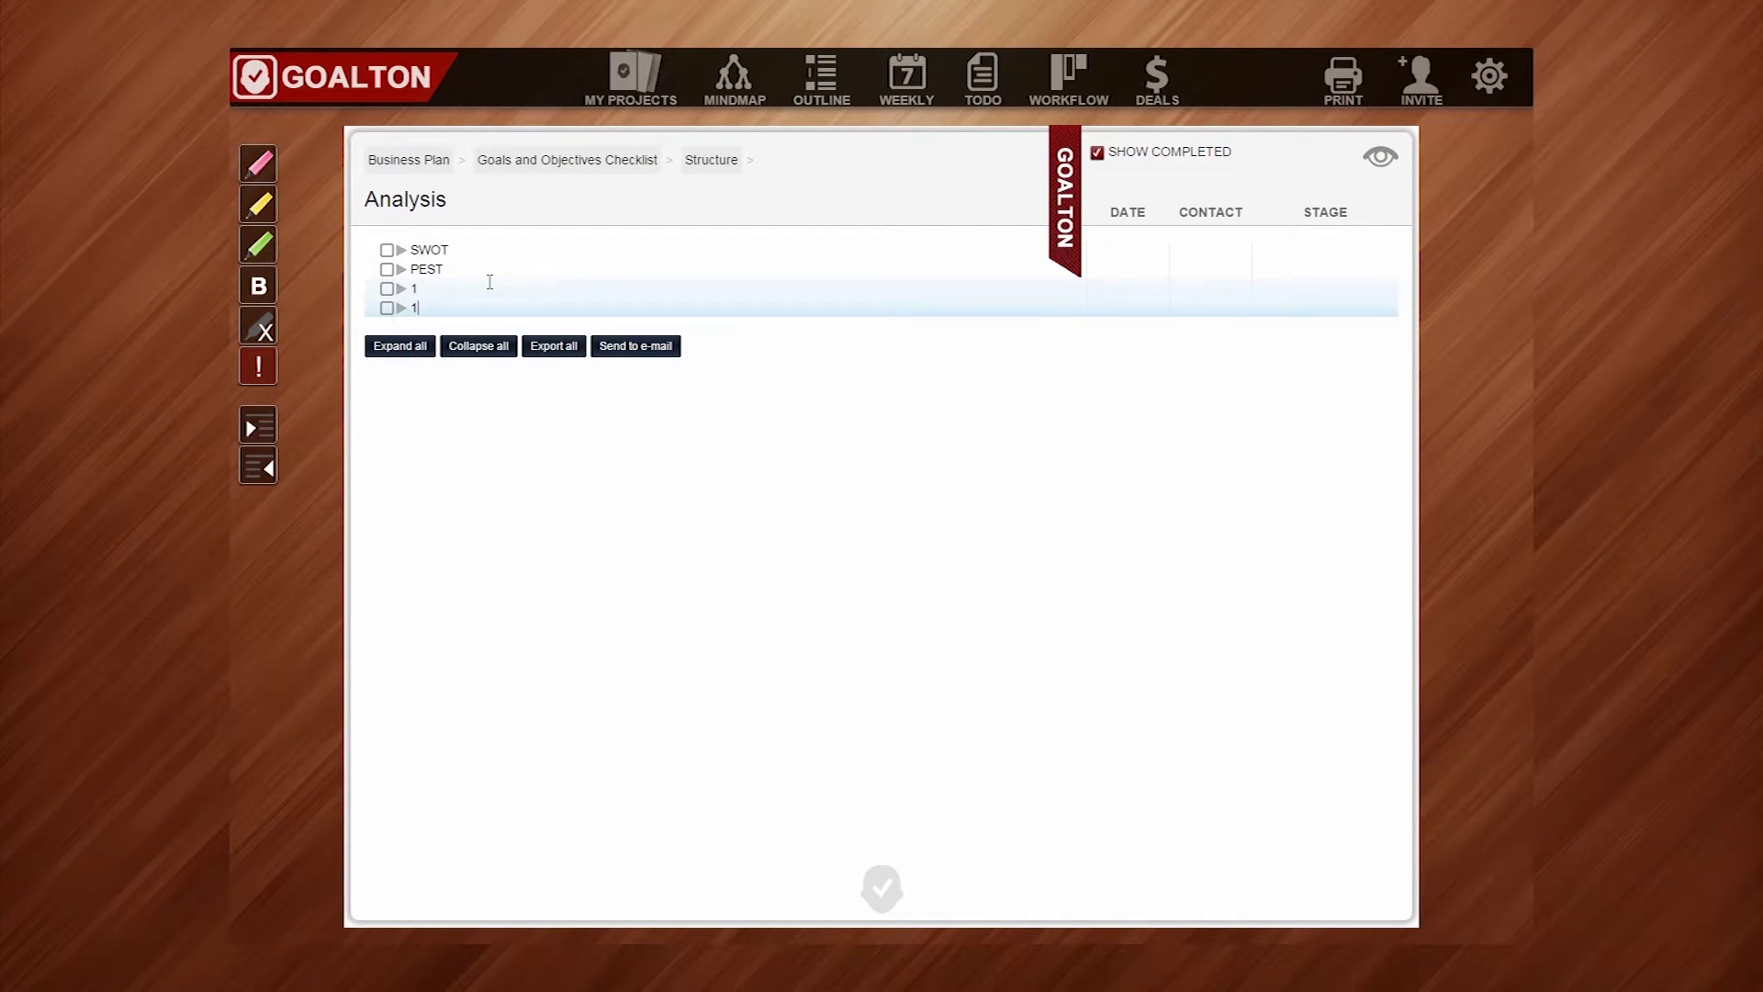
{"action": "key", "text": "Return"}
{"action": "type", "text": "2"}
{"action": "key", "text": "Return"}
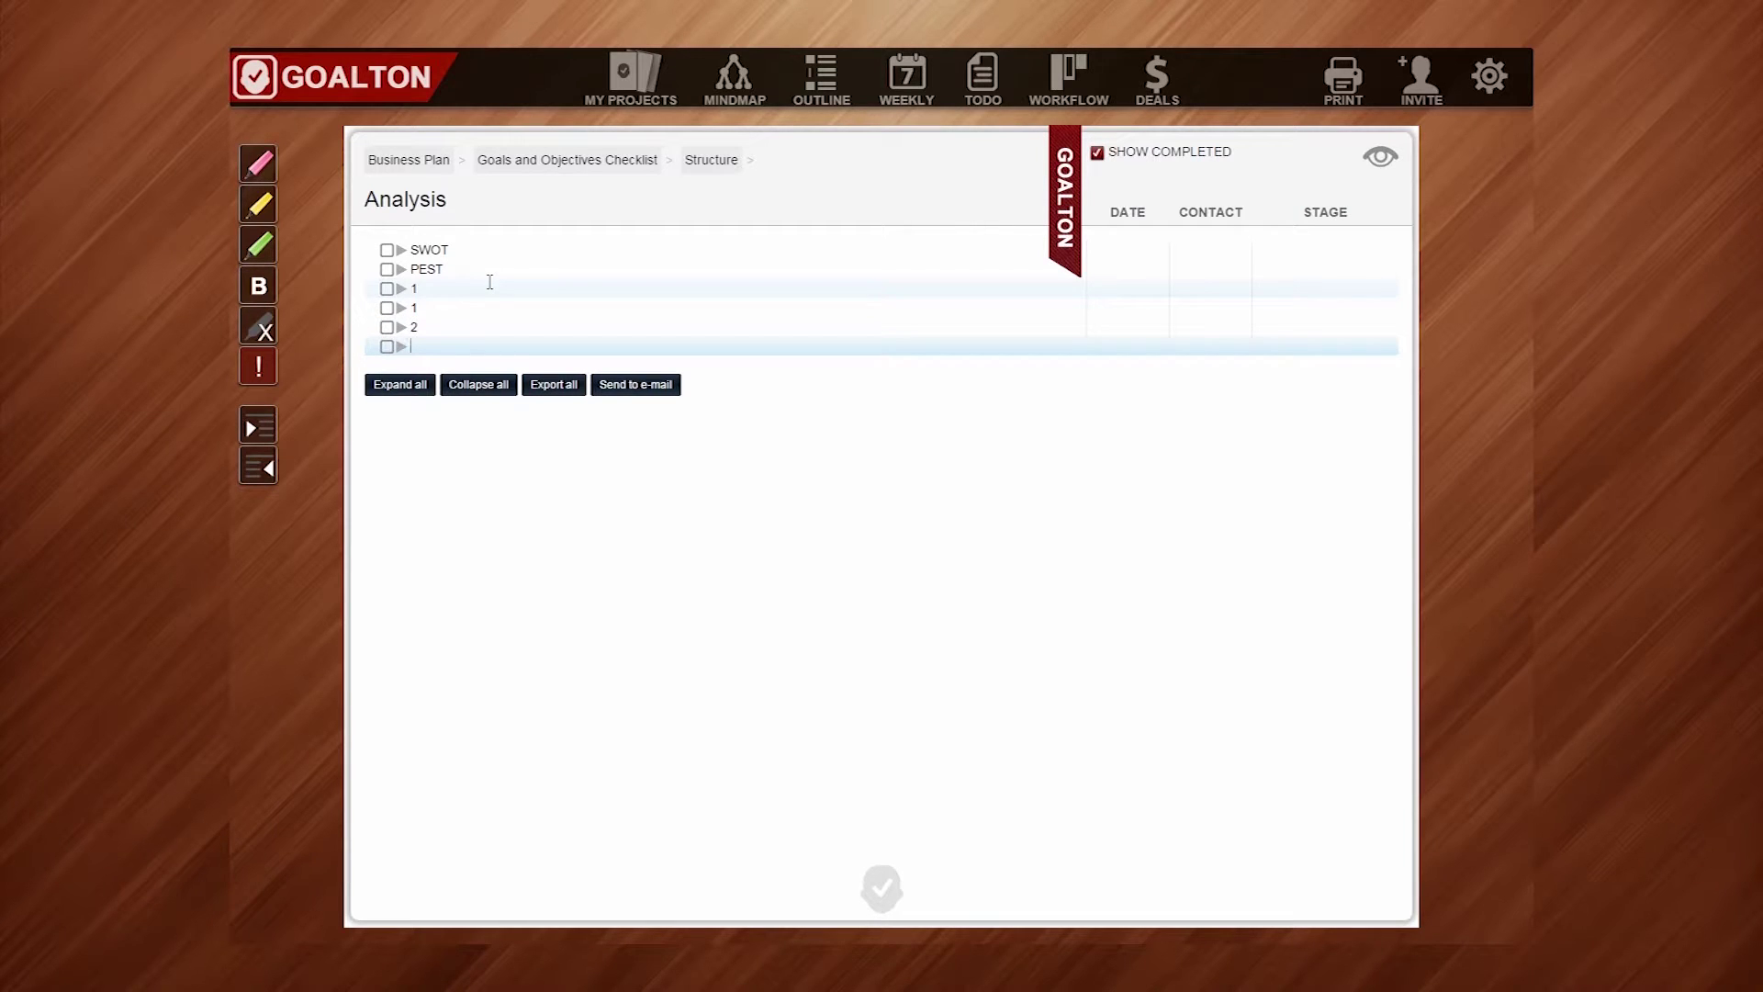
{"action": "left_click", "coordinate": [420, 166]}
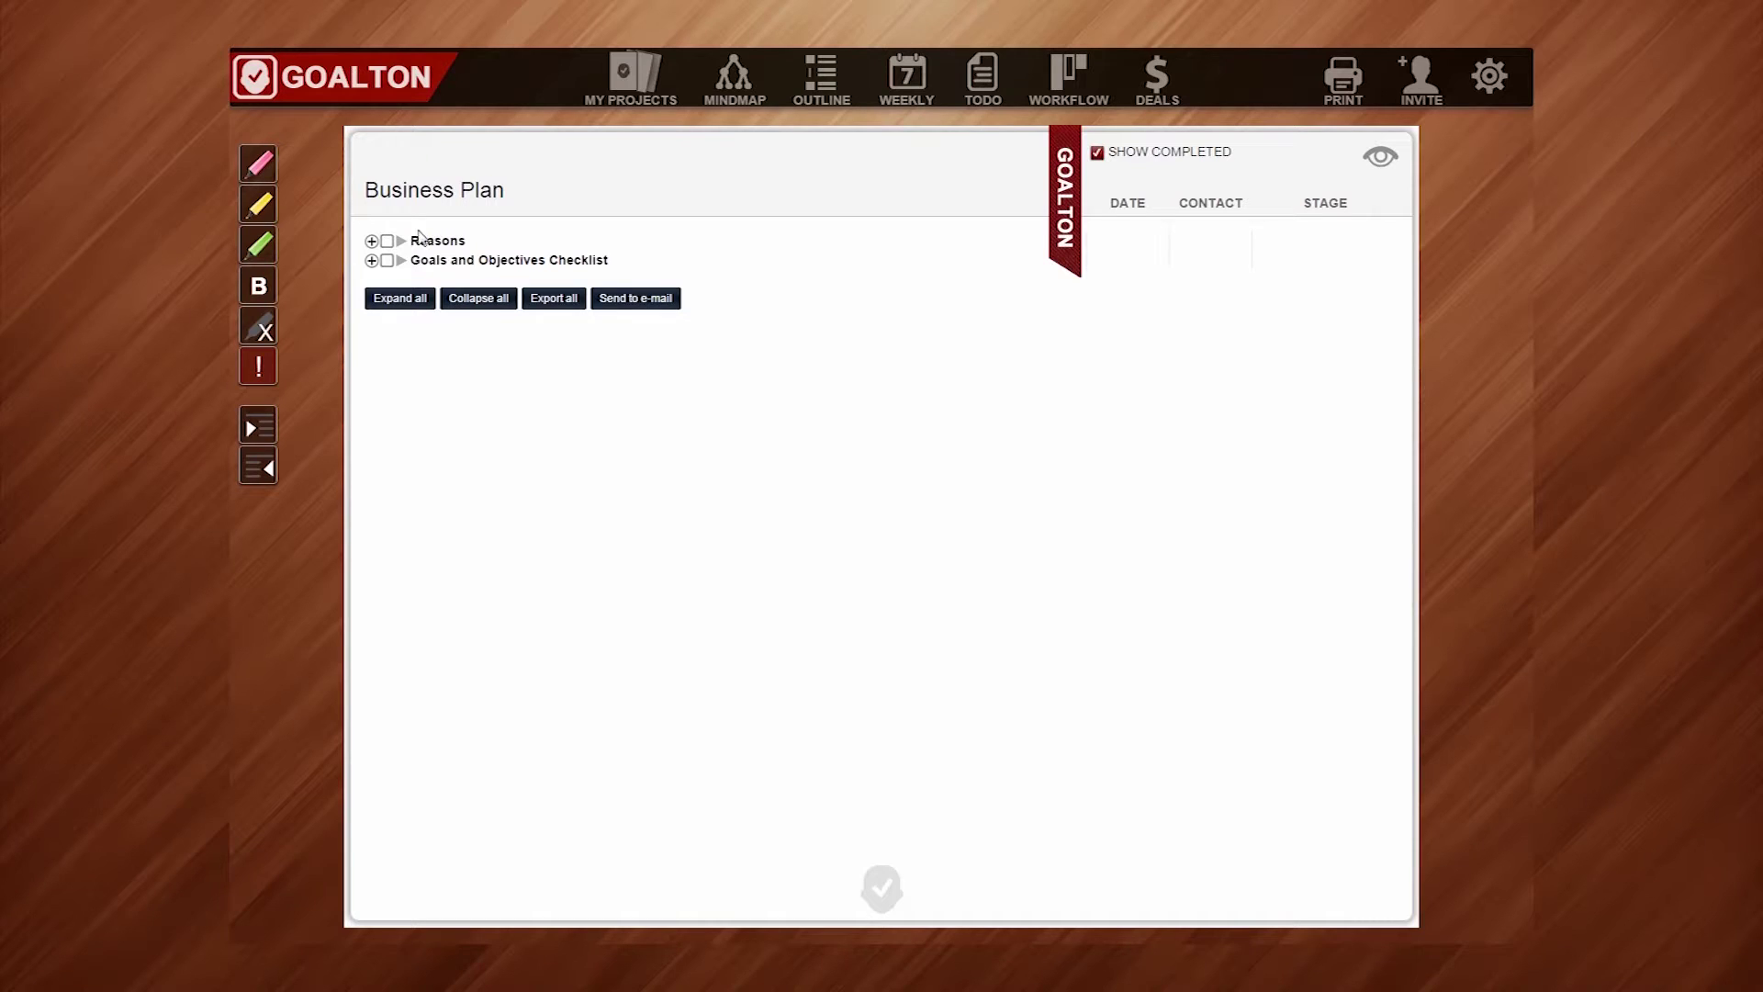
Step: Tick cover page, mission statement and the three Financing Plan statements, then hide completed tasks
{"action": "left_click", "coordinate": [401, 300]}
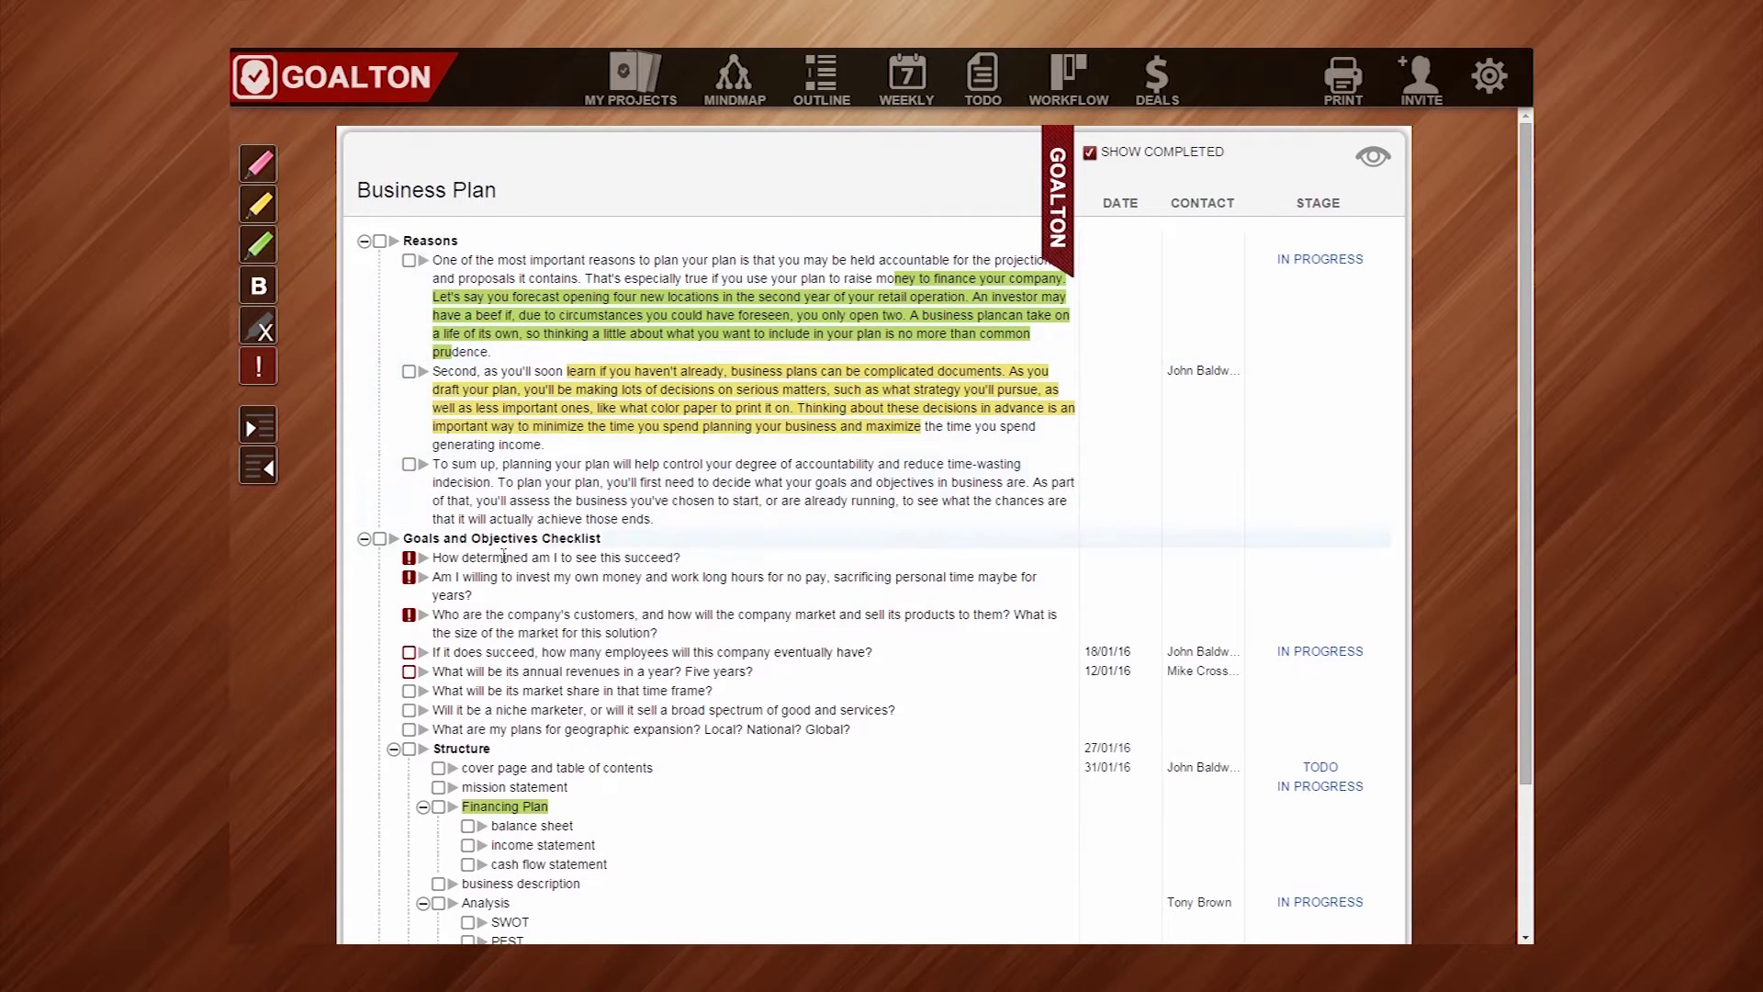
{"action": "left_click", "coordinate": [438, 768]}
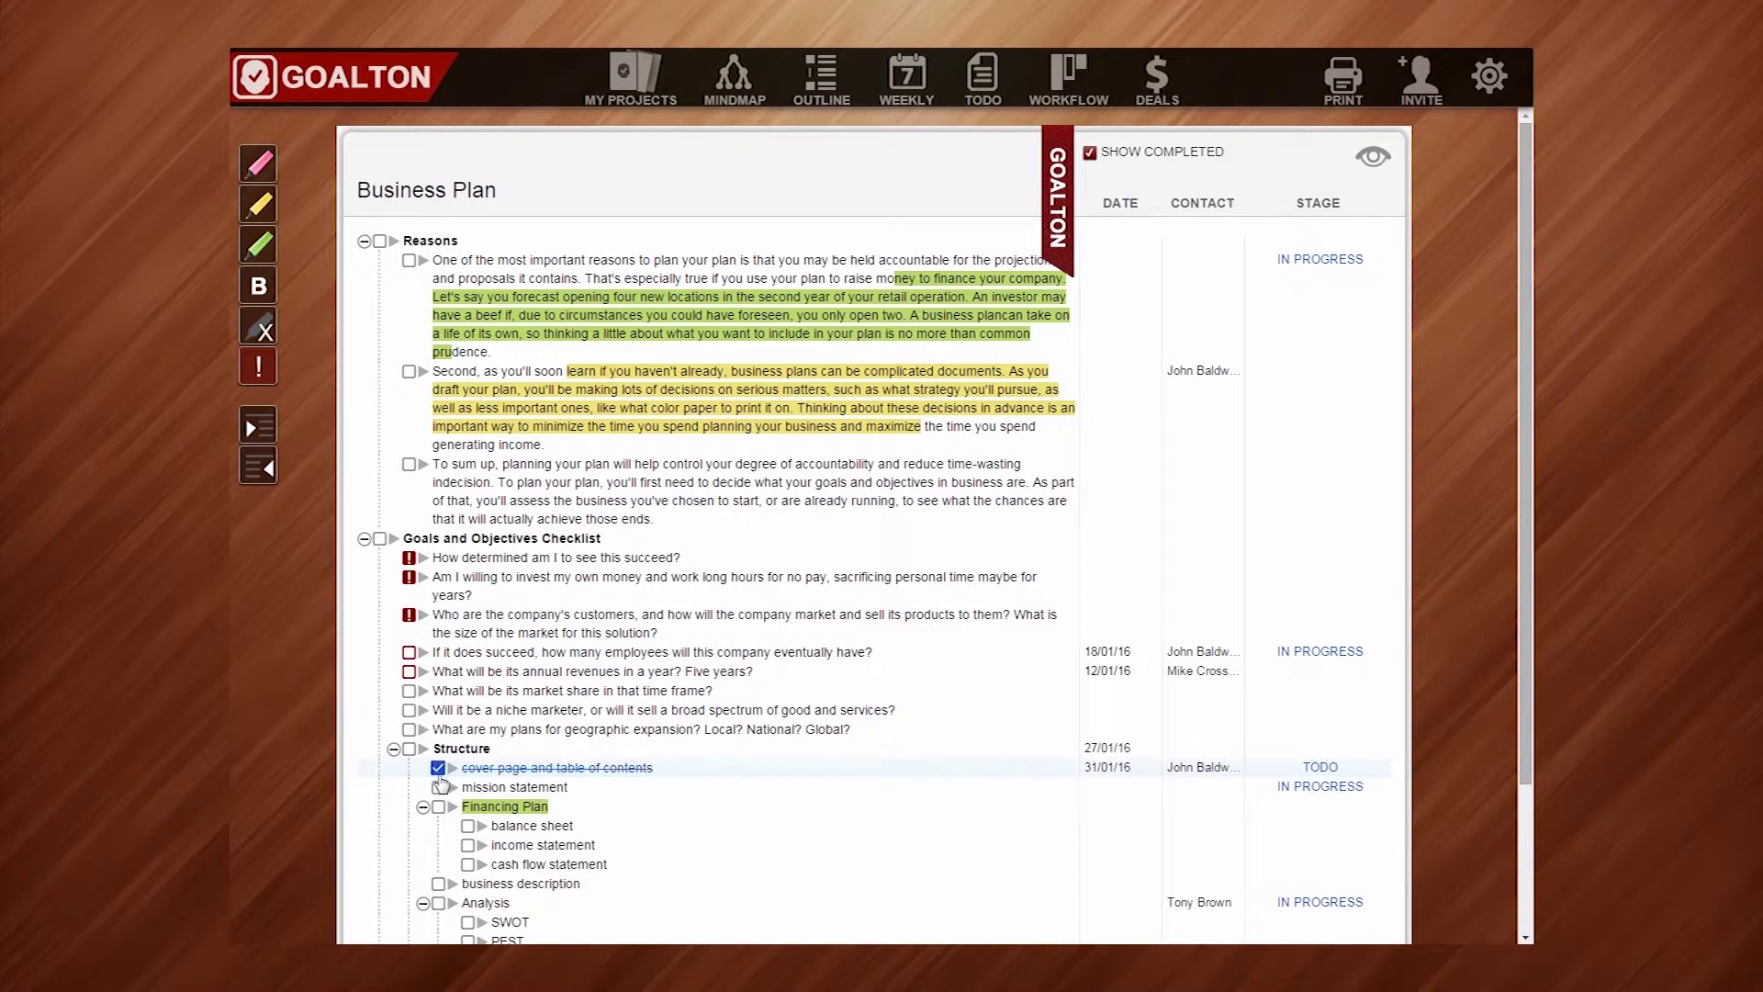
{"action": "left_click", "coordinate": [438, 787]}
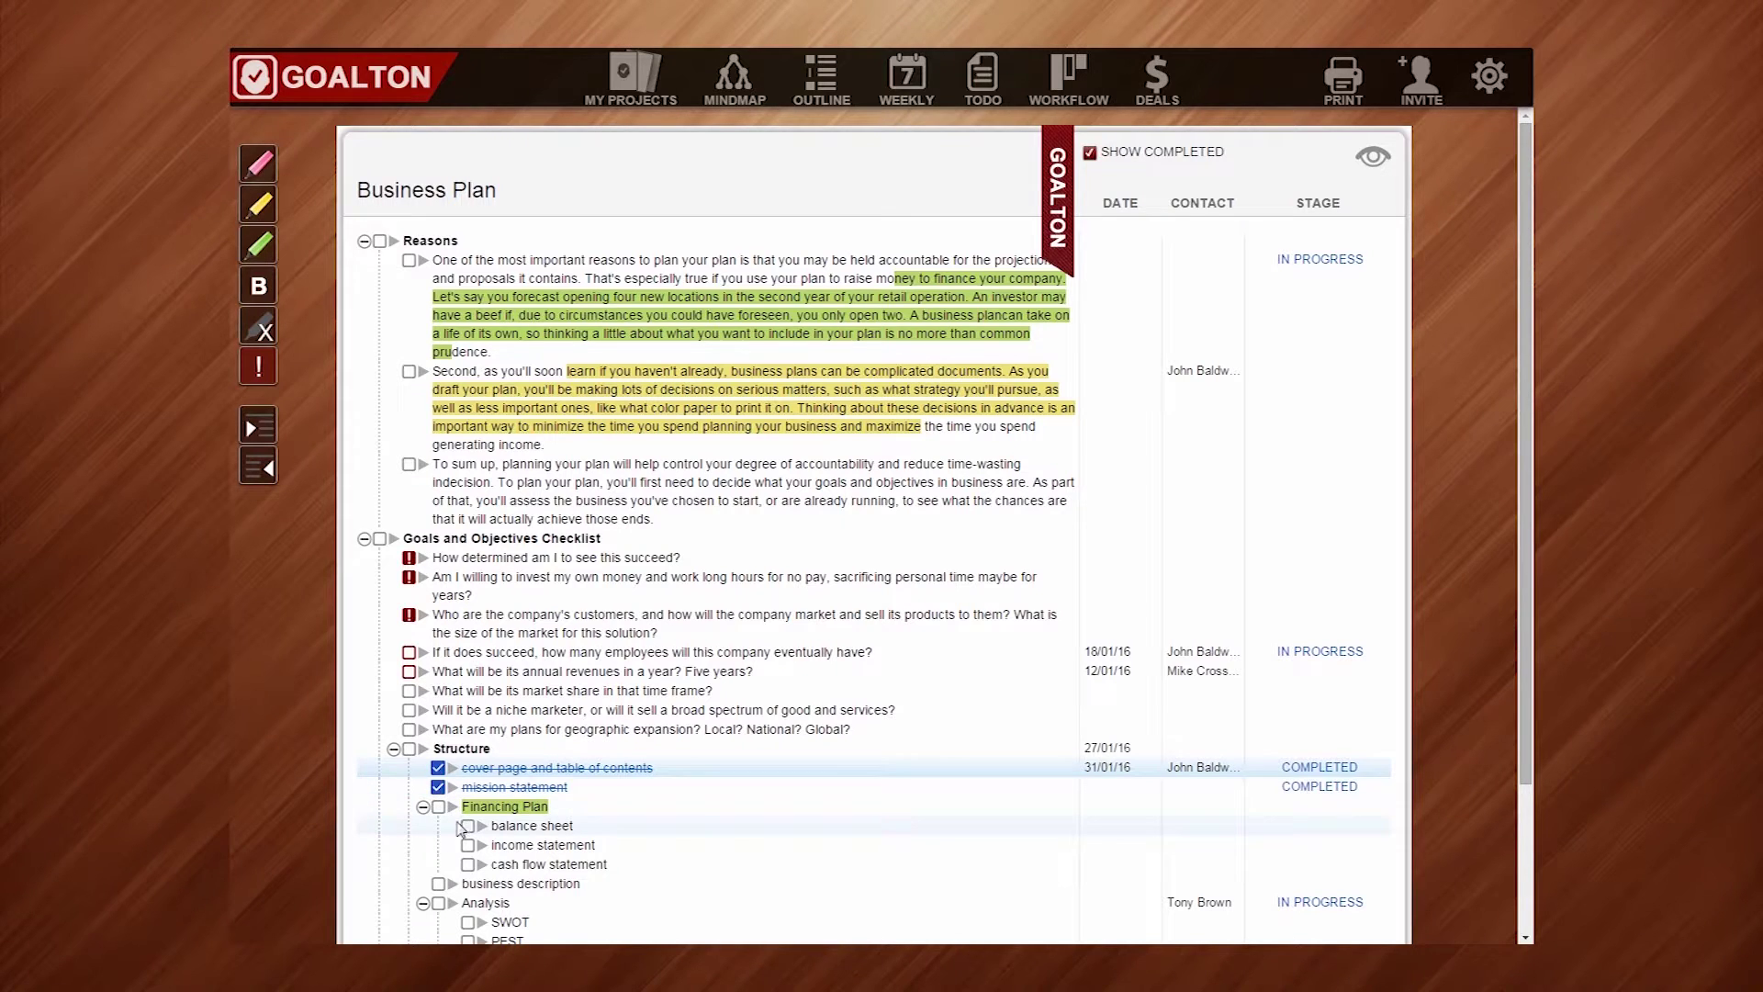
{"action": "left_click", "coordinate": [467, 826]}
{"action": "left_click", "coordinate": [467, 864]}
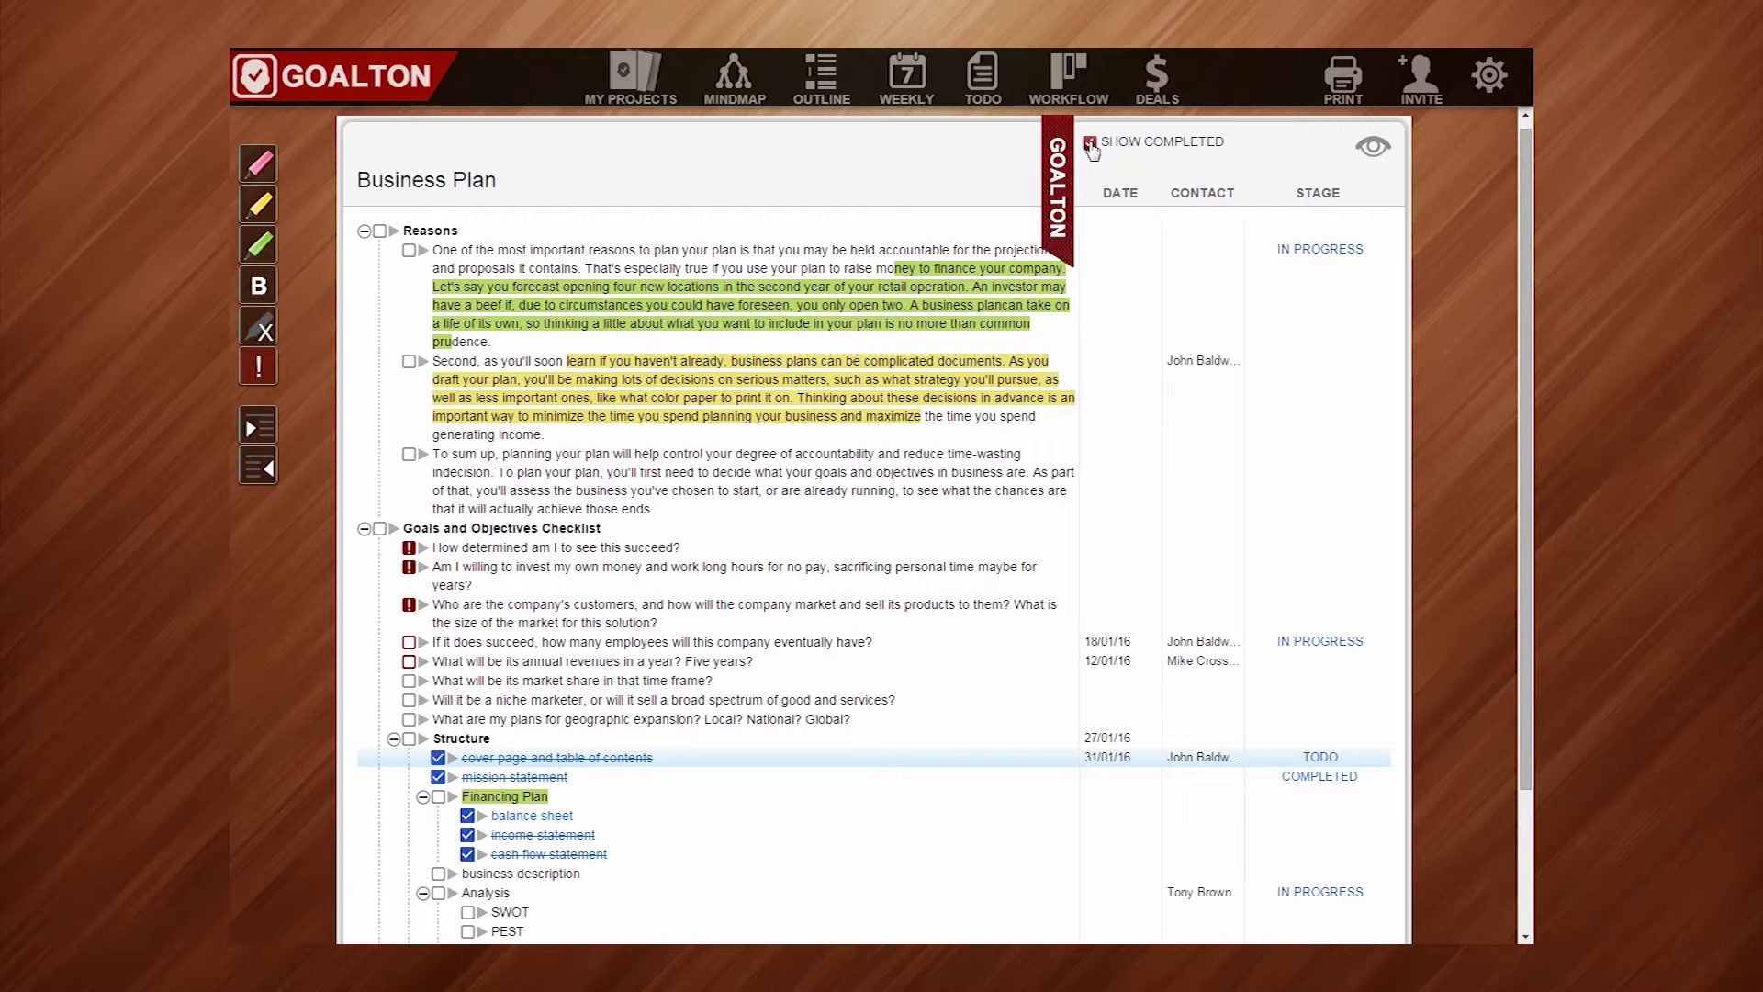
{"action": "left_click", "coordinate": [1090, 145]}
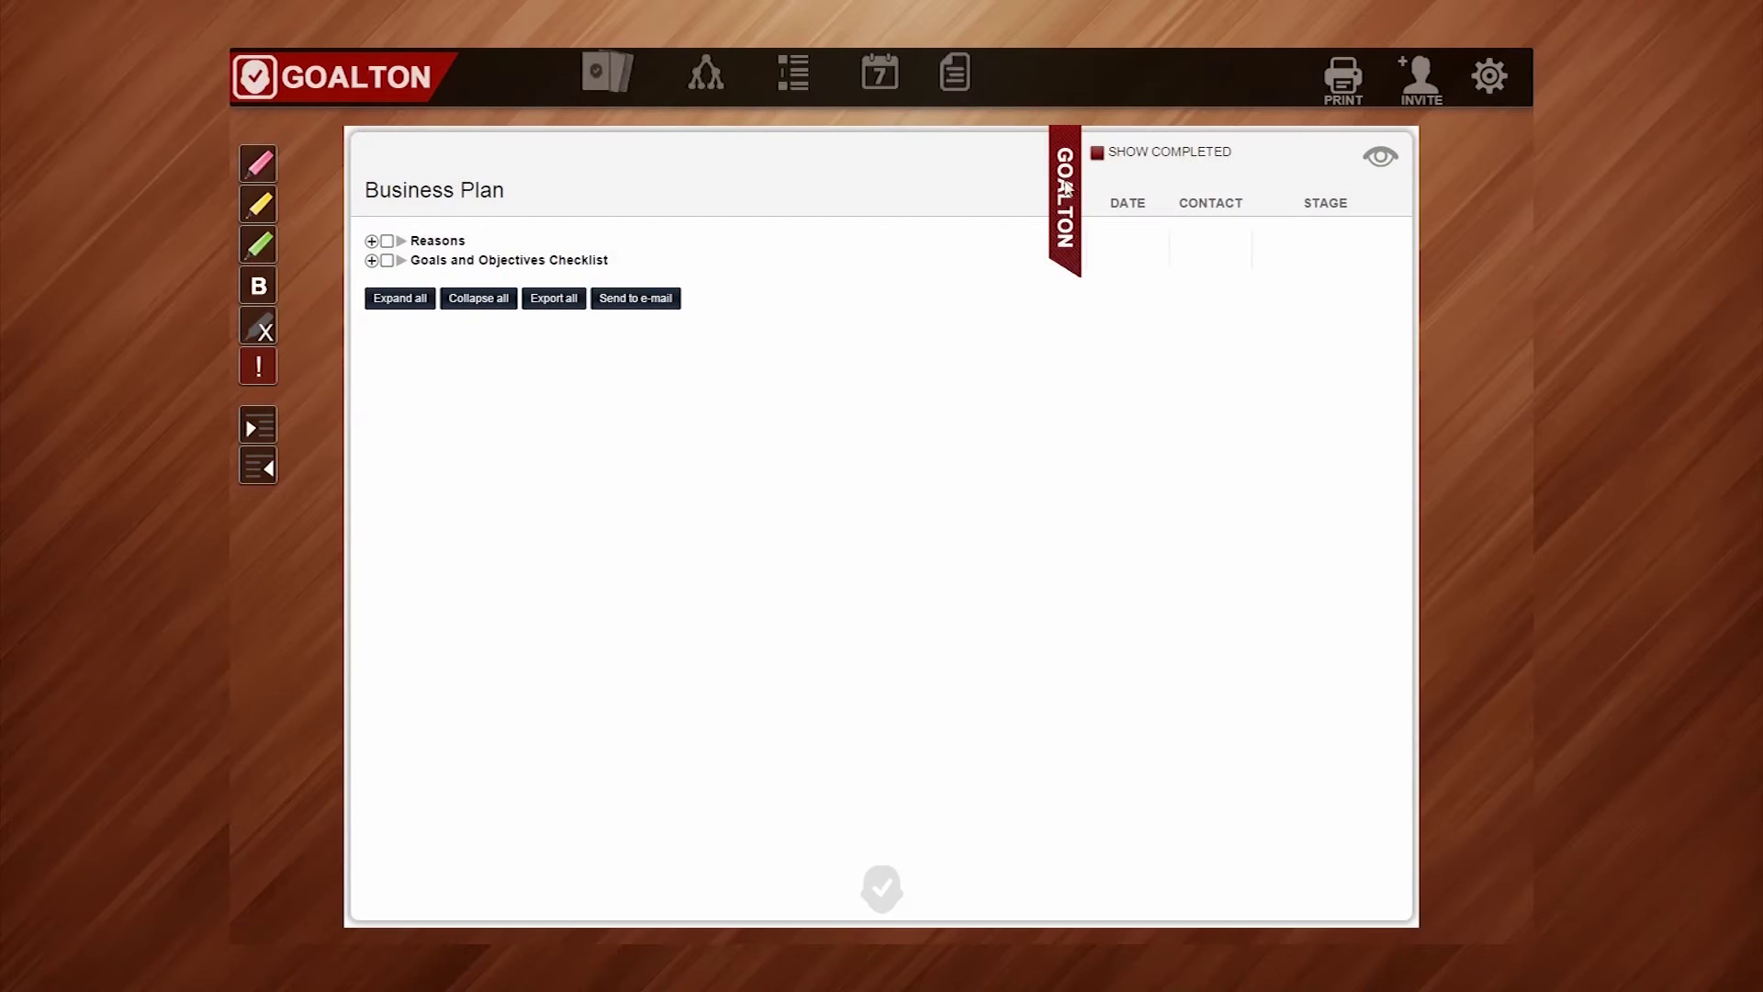
Step: Expand all outline items, then zoom into the Goals and Objectives Checklist branch alone
{"action": "left_click", "coordinate": [401, 299]}
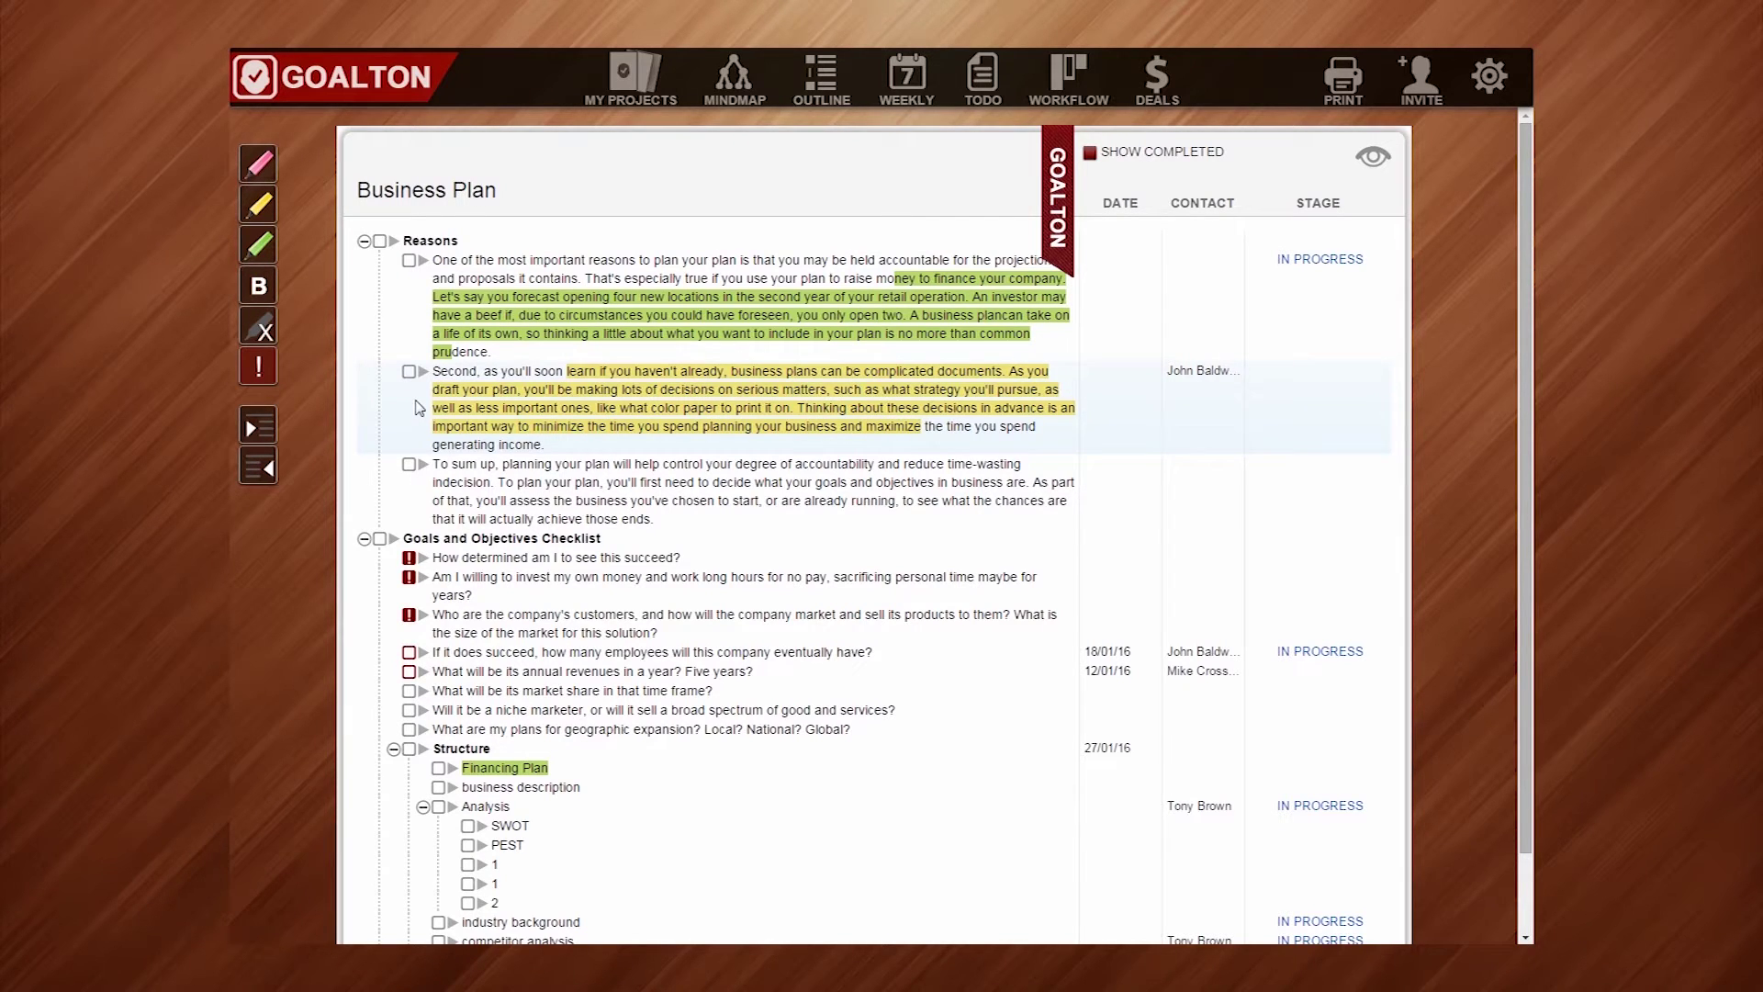
{"action": "left_click", "coordinate": [364, 539]}
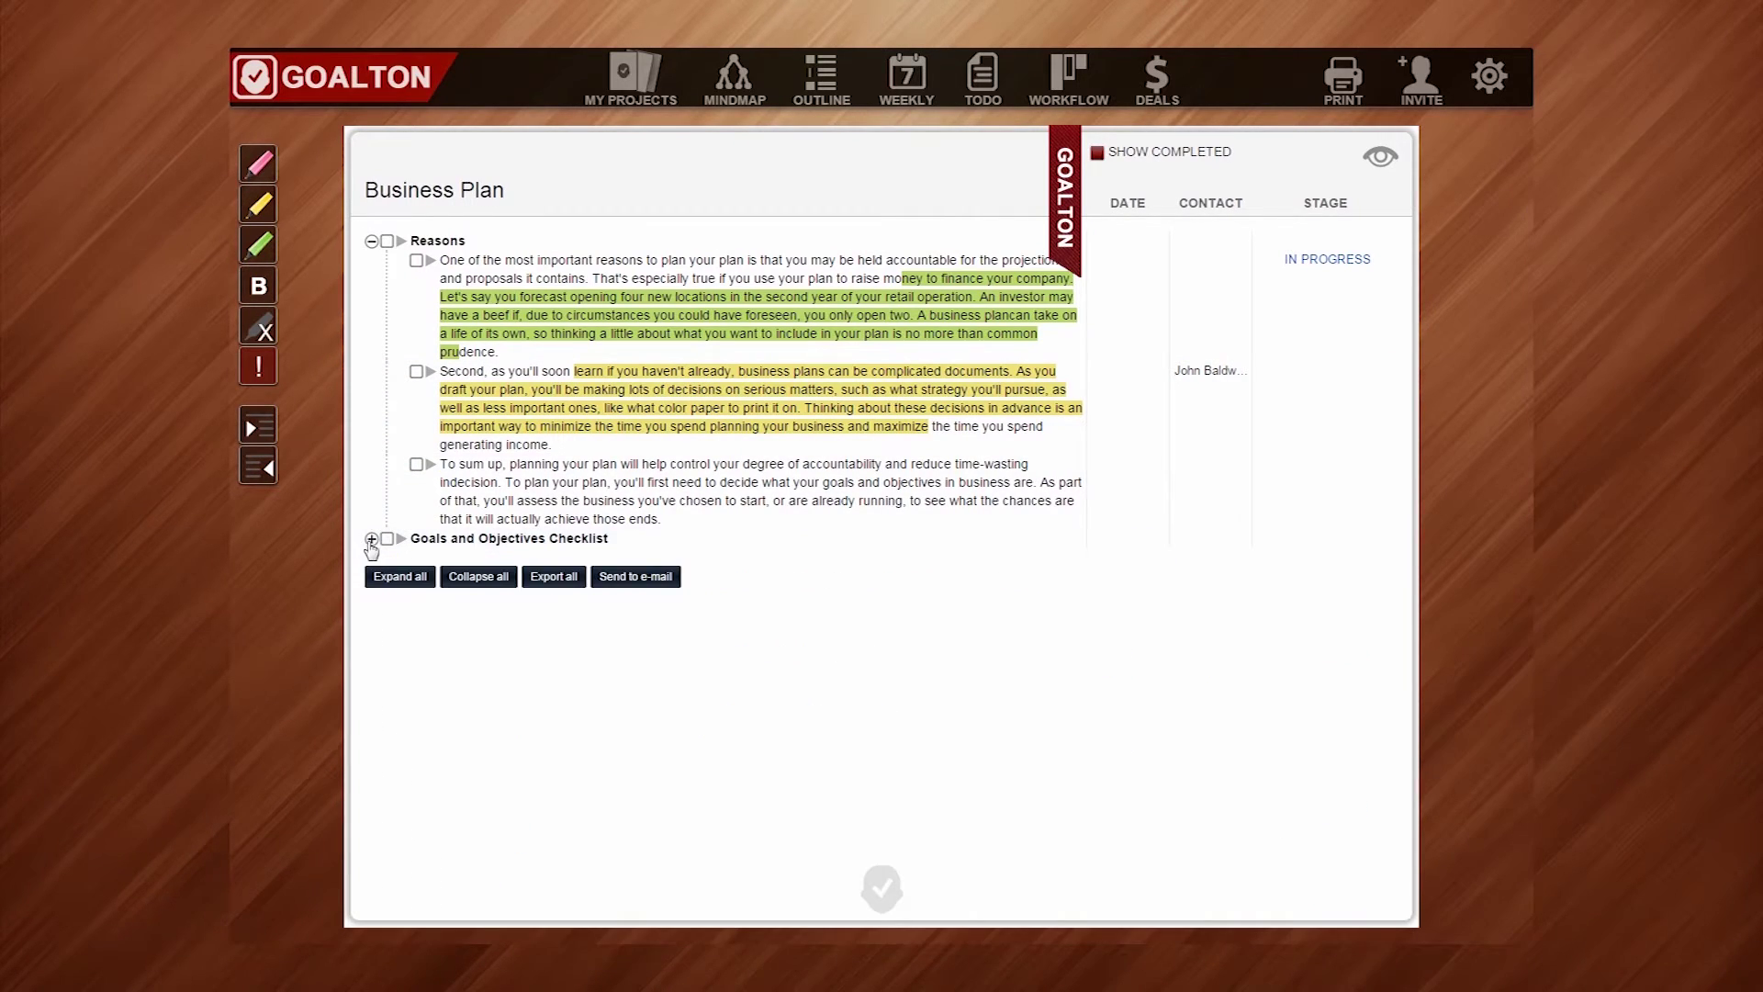
{"action": "left_click", "coordinate": [371, 539]}
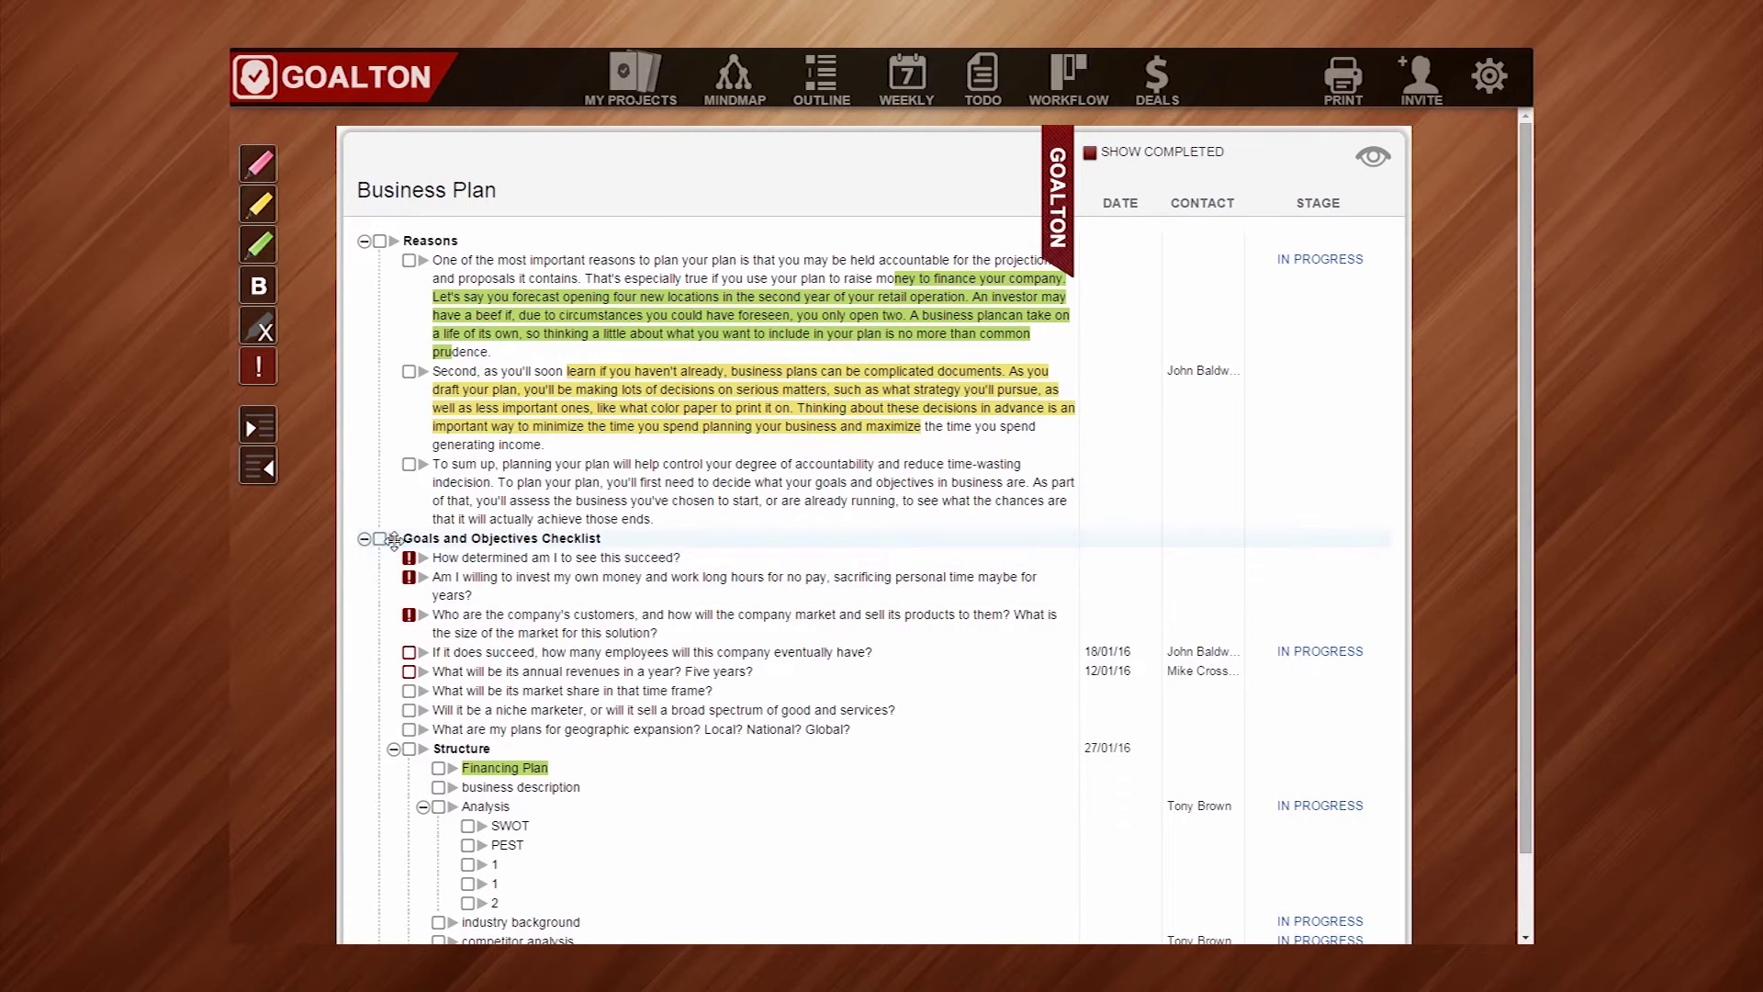
{"action": "left_click", "coordinate": [394, 540]}
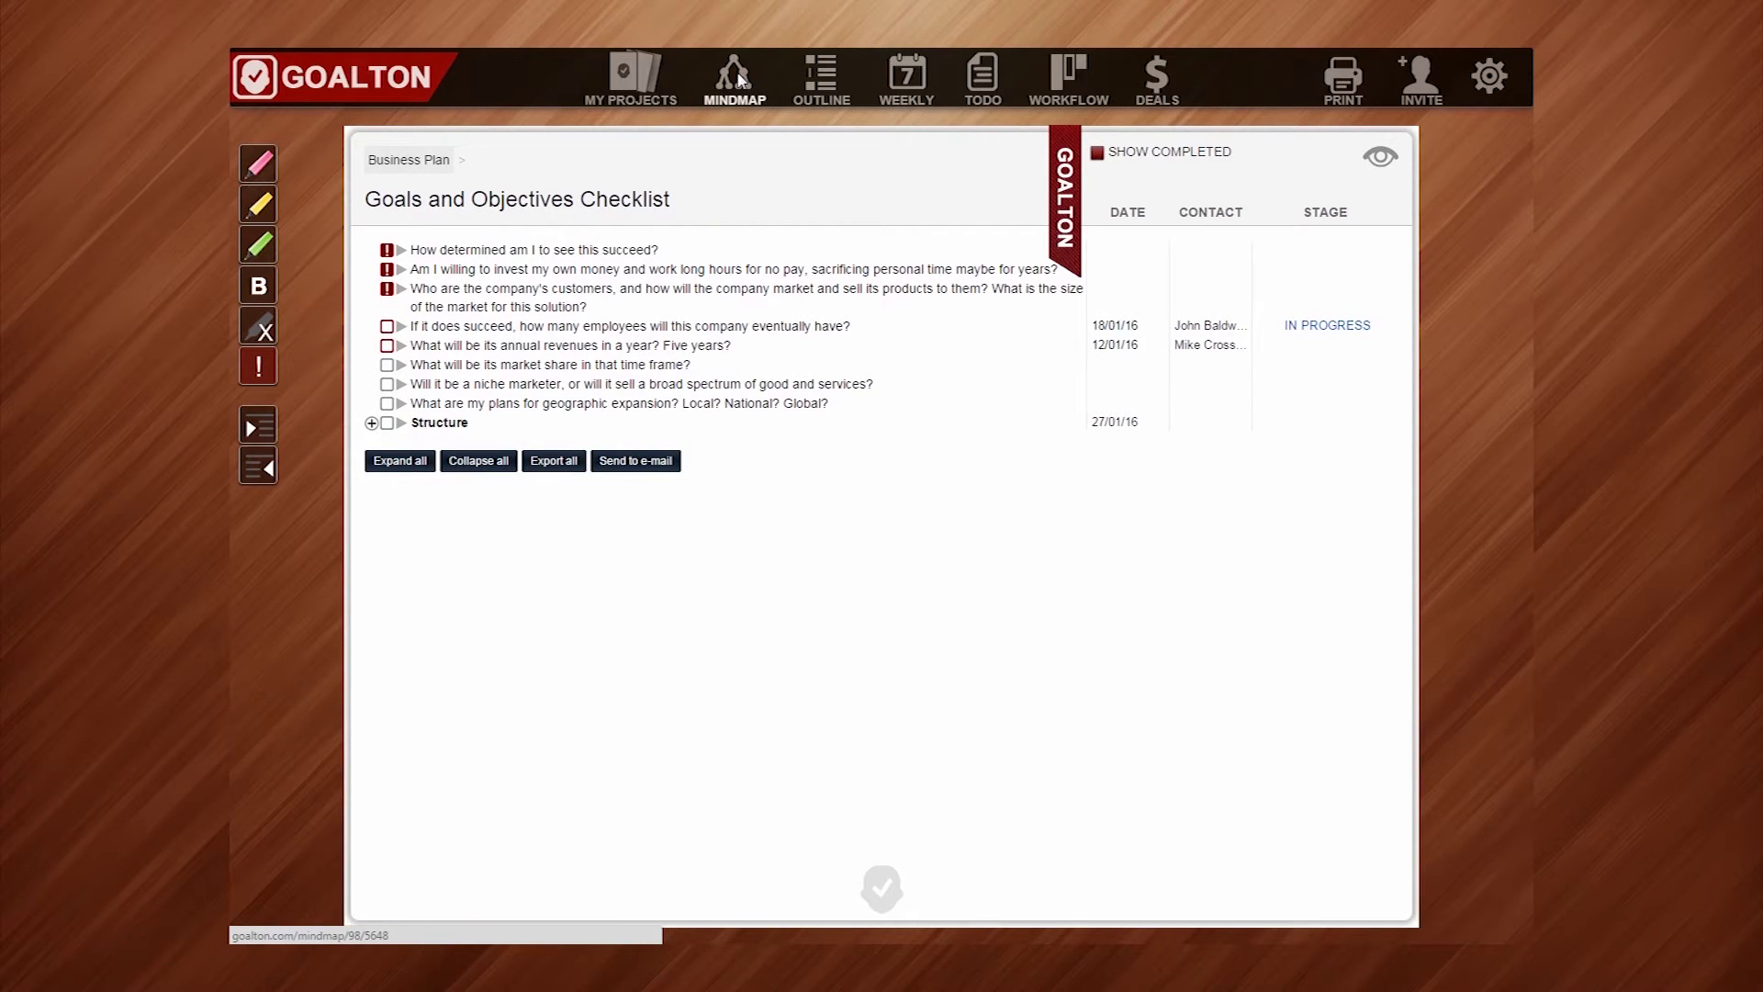
{"action": "left_click", "coordinate": [736, 73]}
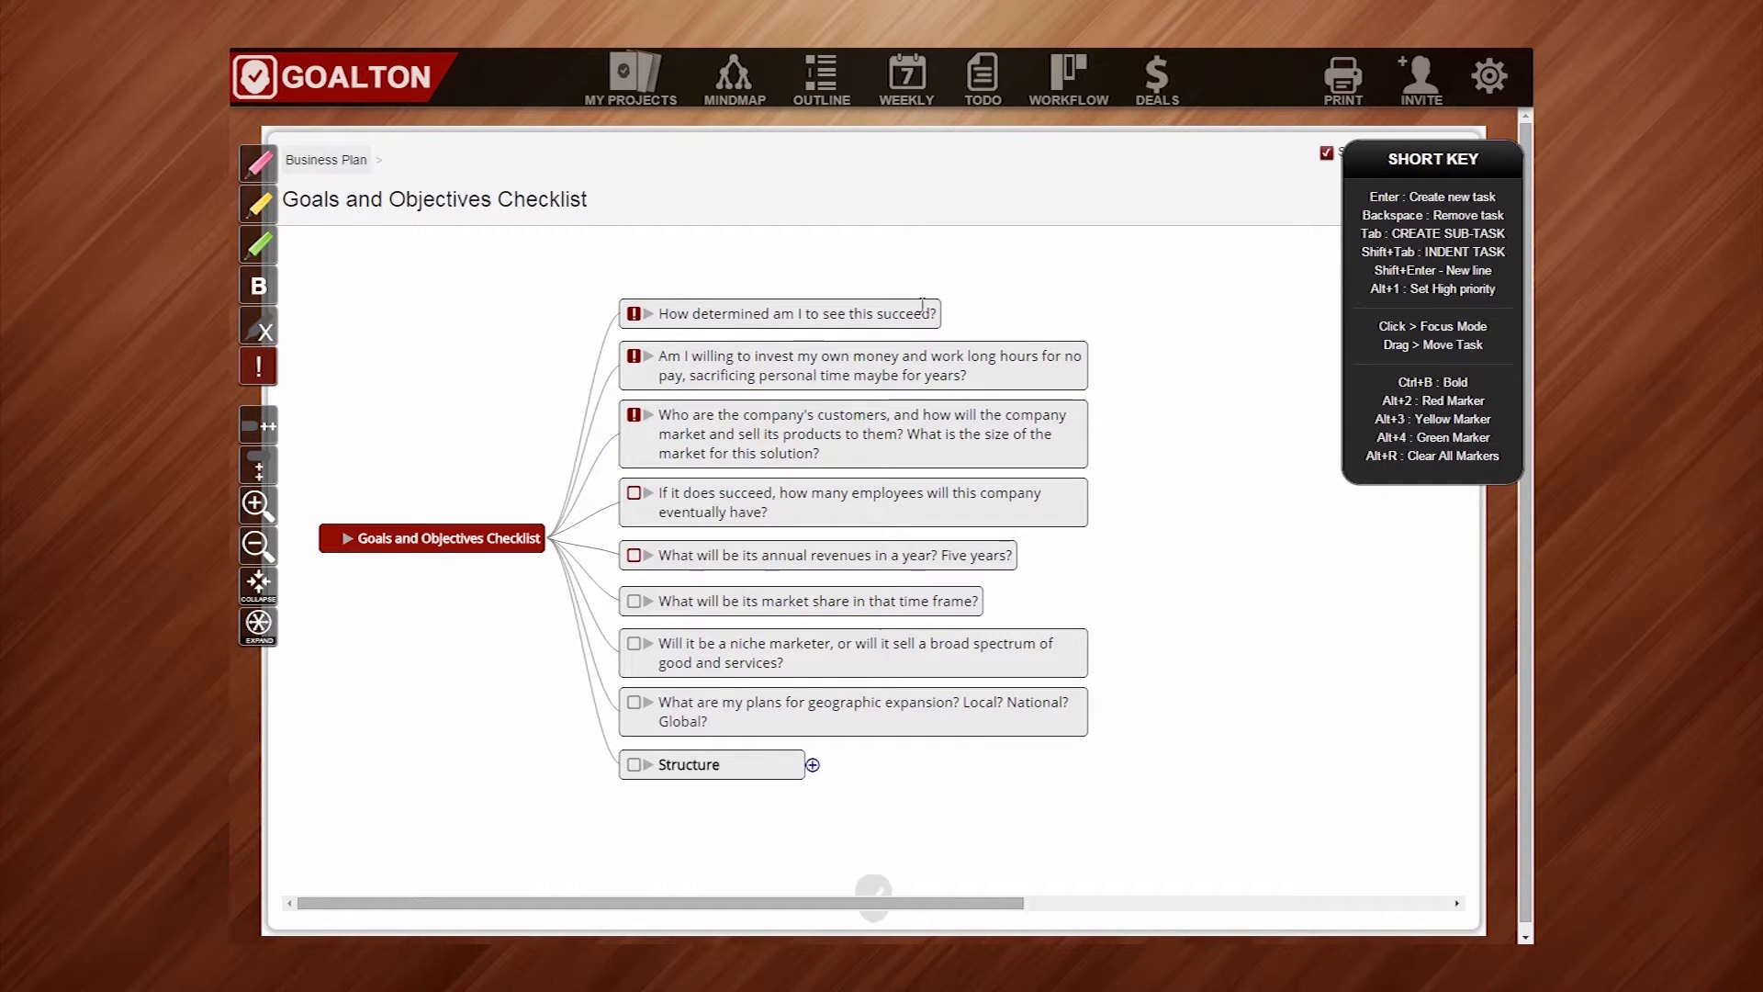
{"action": "left_click", "coordinate": [838, 81]}
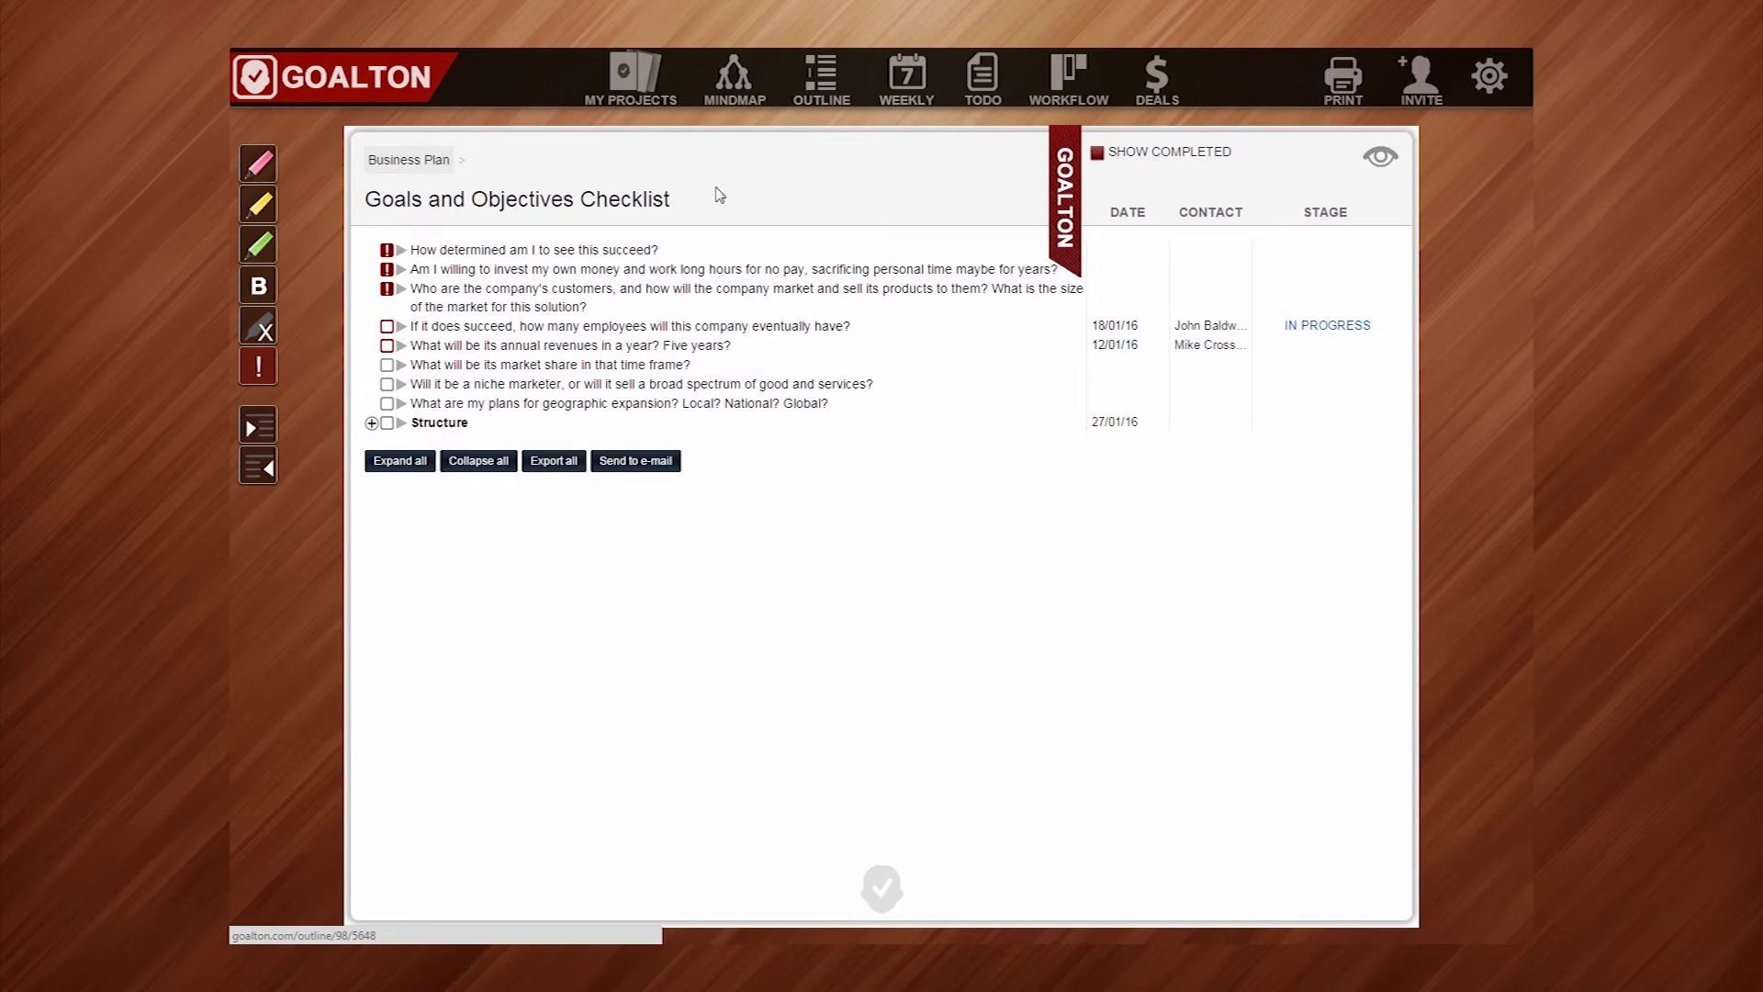
{"action": "left_click", "coordinate": [401, 423]}
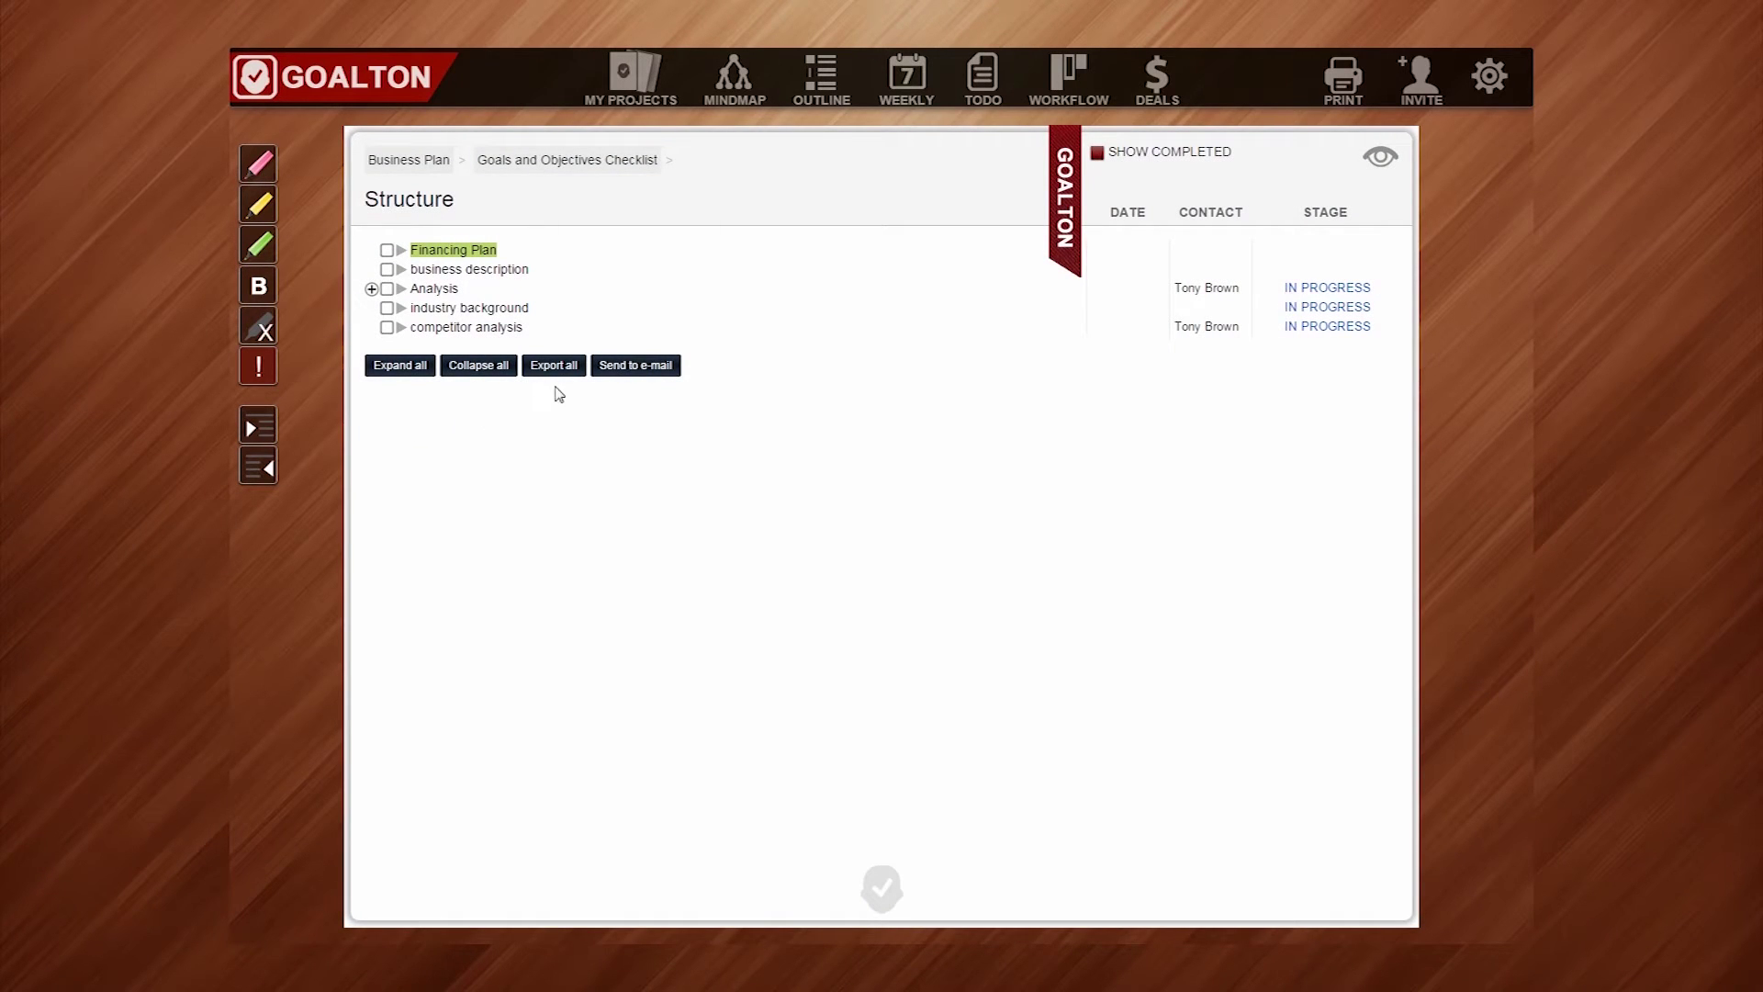
Step: Export the Structure outline to a Word document and return to the full project list
{"action": "left_click", "coordinate": [562, 367]}
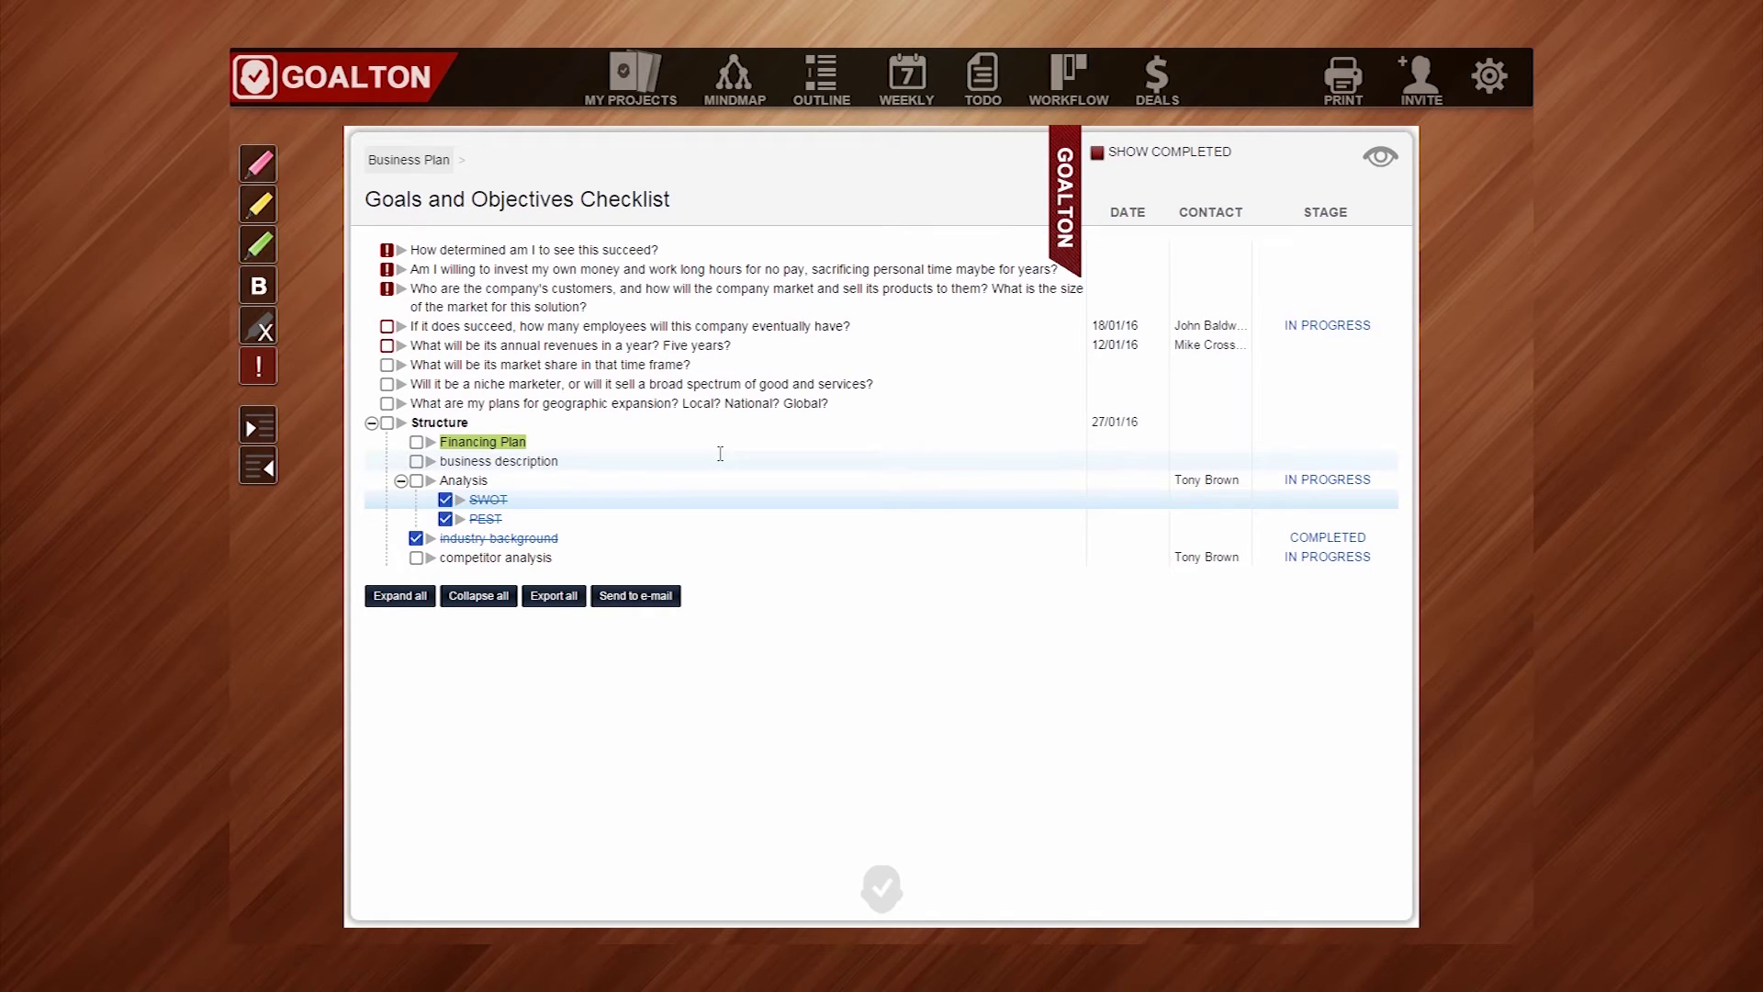
{"action": "left_click", "coordinate": [633, 80]}
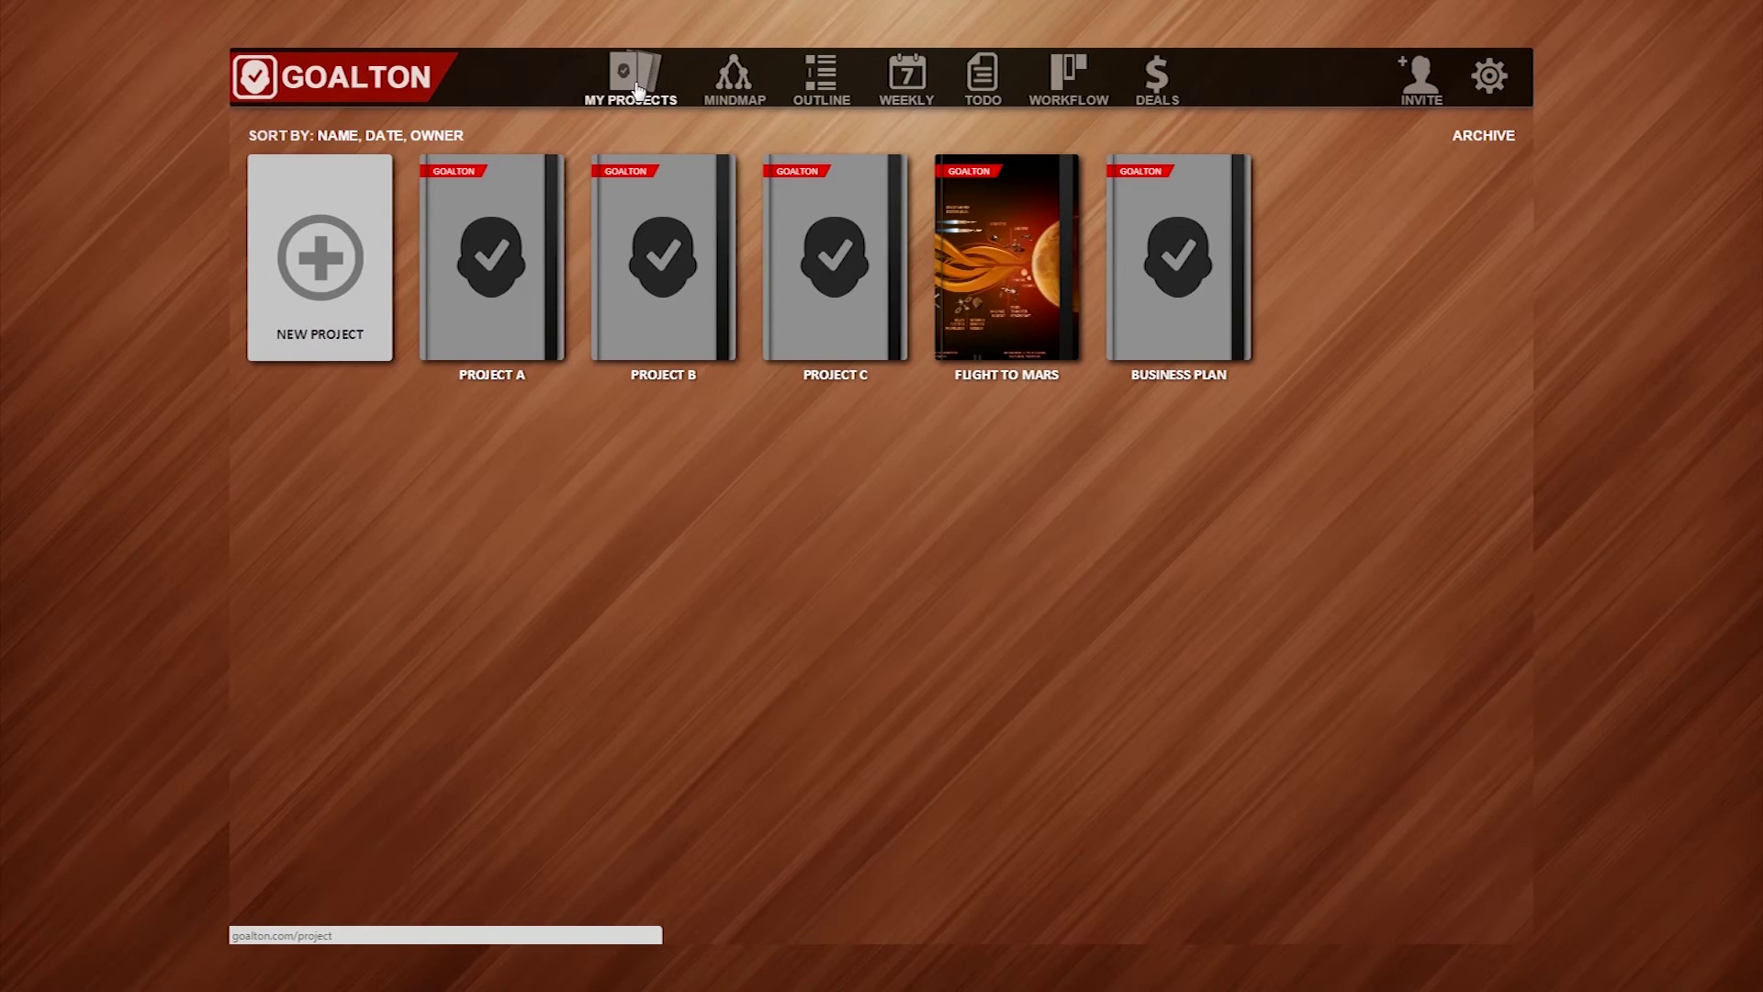